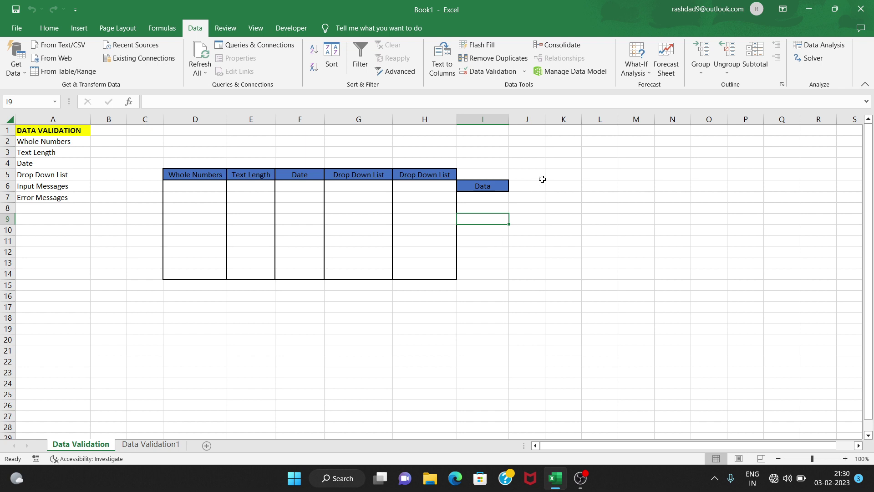
pyautogui.moveTo(566, 165); pyautogui.dragTo(570, 204)
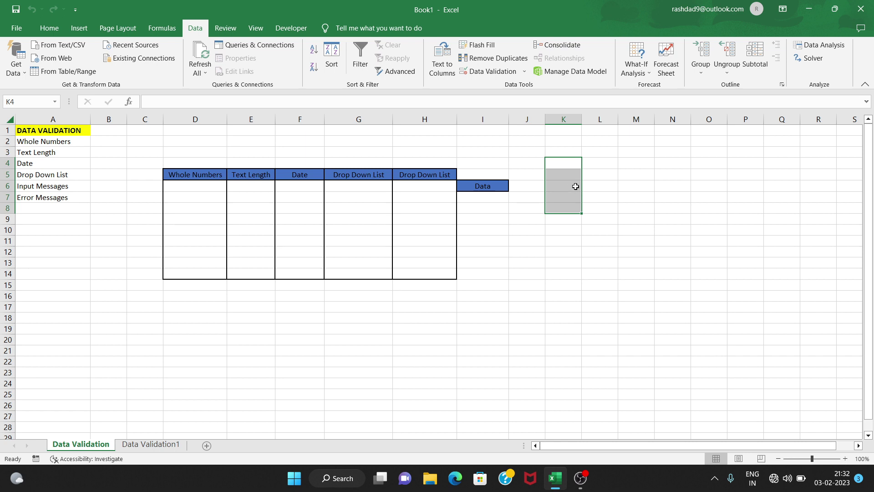
# Open the Data Validation settings for the Whole Numbers cells D6:D14, erasing their existing mixed validation settings.
pyautogui.click(178, 187)
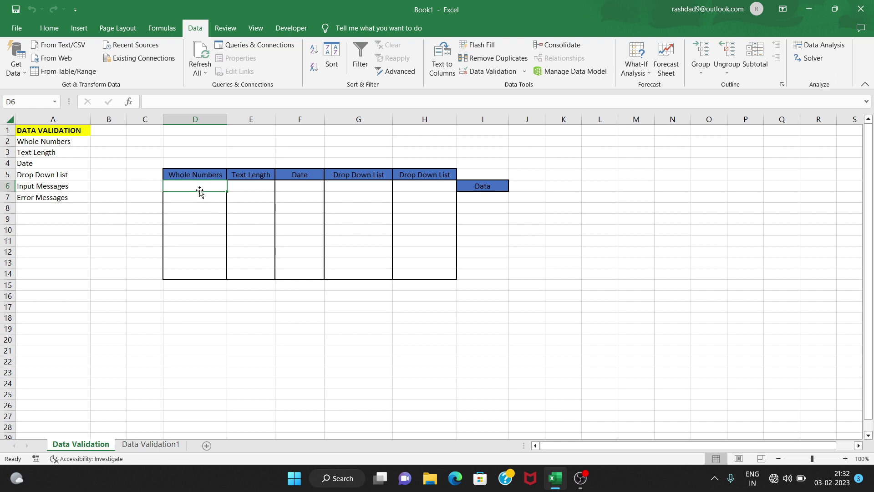
pyautogui.moveTo(199, 184); pyautogui.dragTo(191, 270)
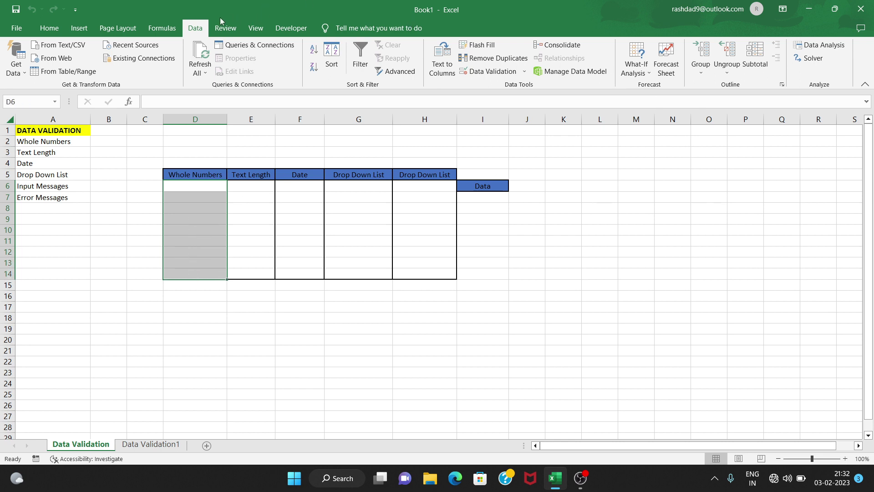
pyautogui.click(514, 73)
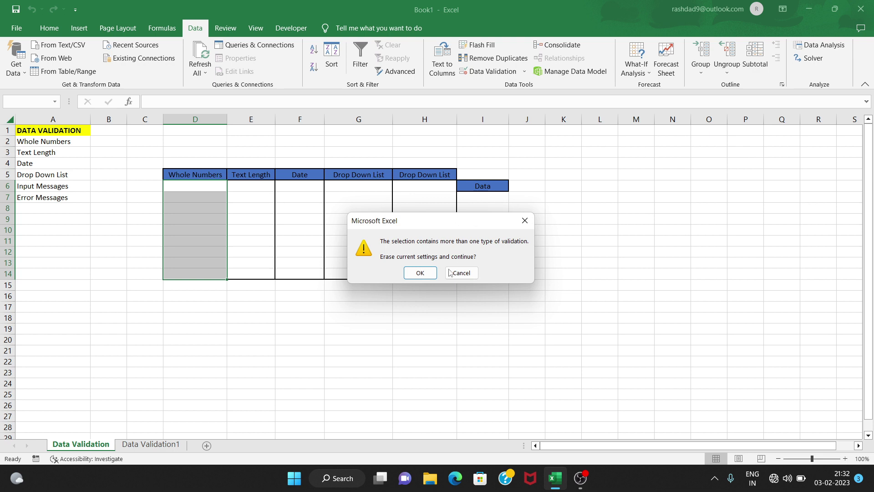
pyautogui.click(525, 220)
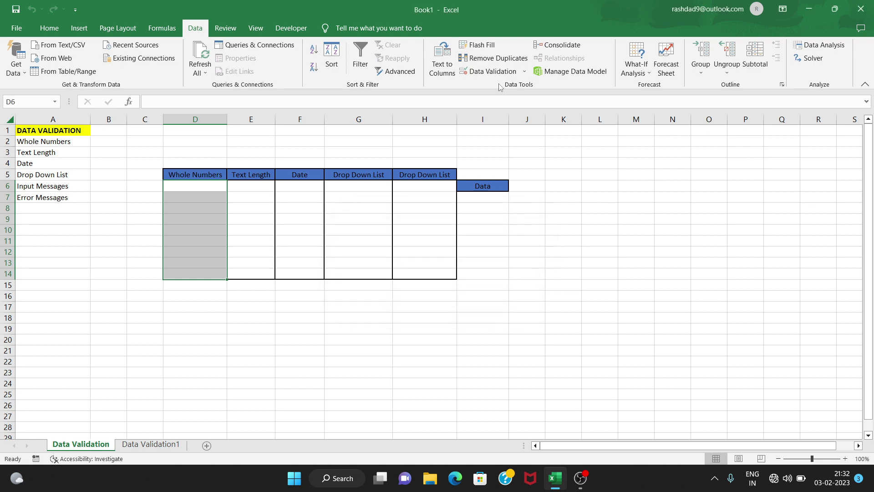
pyautogui.click(524, 72)
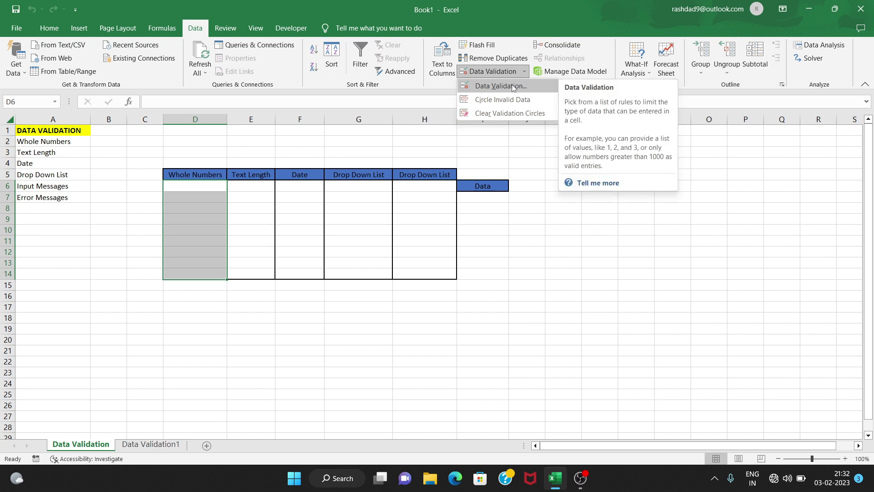
pyautogui.click(513, 87)
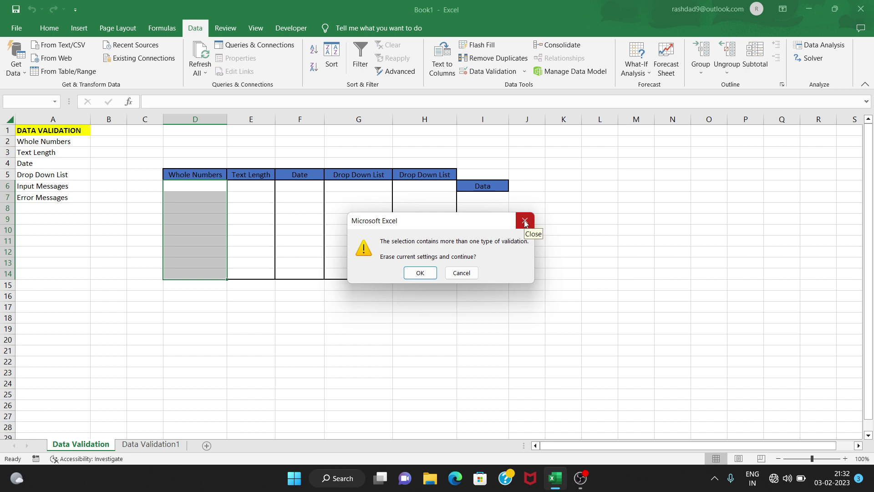
pyautogui.click(417, 273)
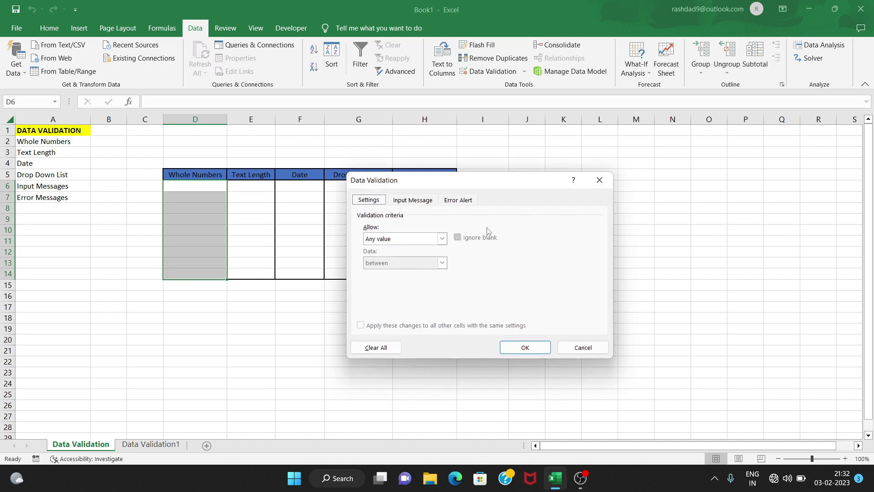
# Restrict the selected cells to whole numbers, using the between condition.
pyautogui.click(442, 239)
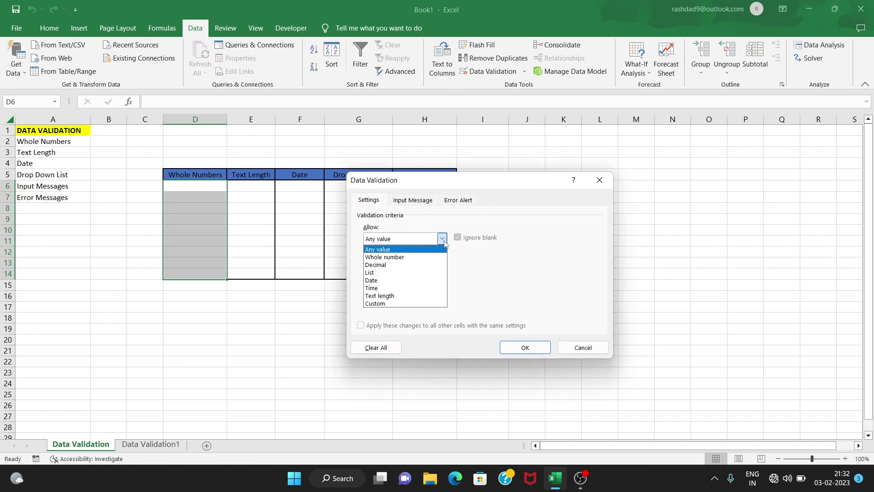
pyautogui.click(411, 259)
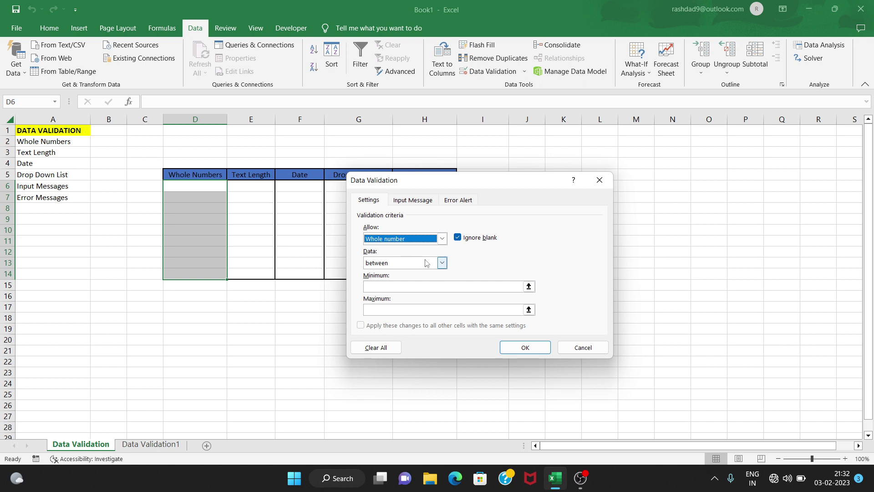
pyautogui.click(441, 263)
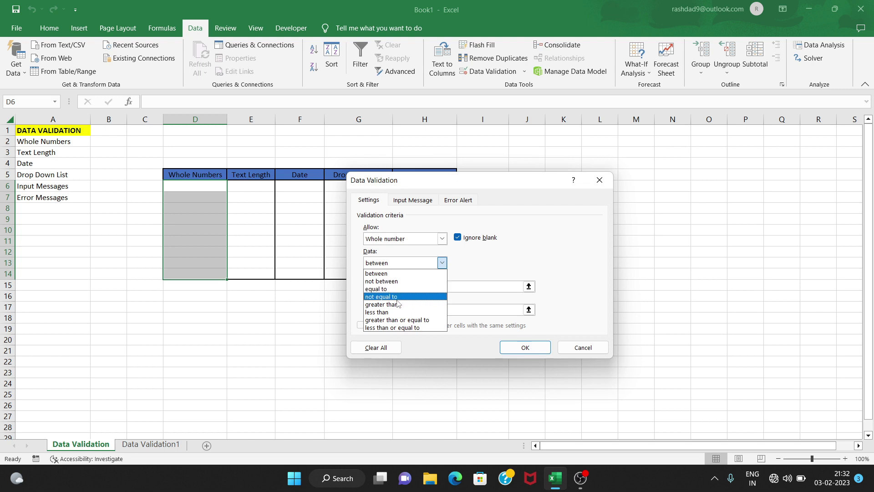
pyautogui.press('Down')
pyautogui.press('Down')
pyautogui.press('Down')
pyautogui.press('Up')
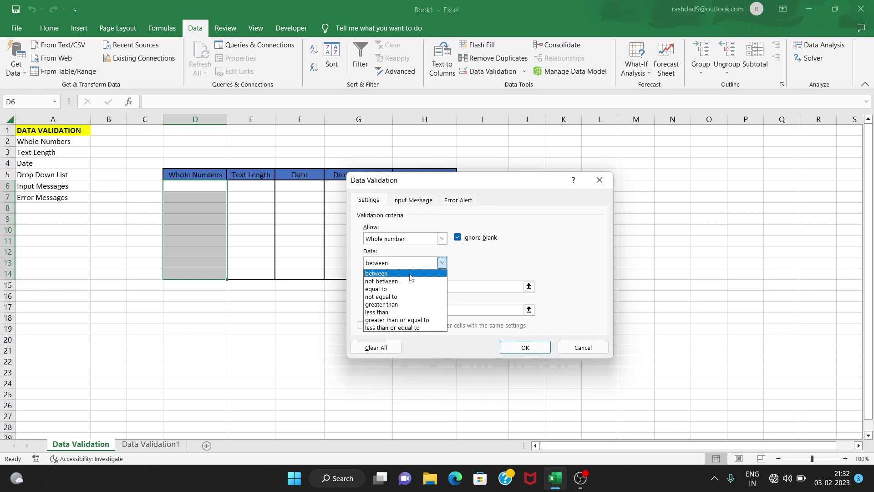
pyautogui.click(411, 277)
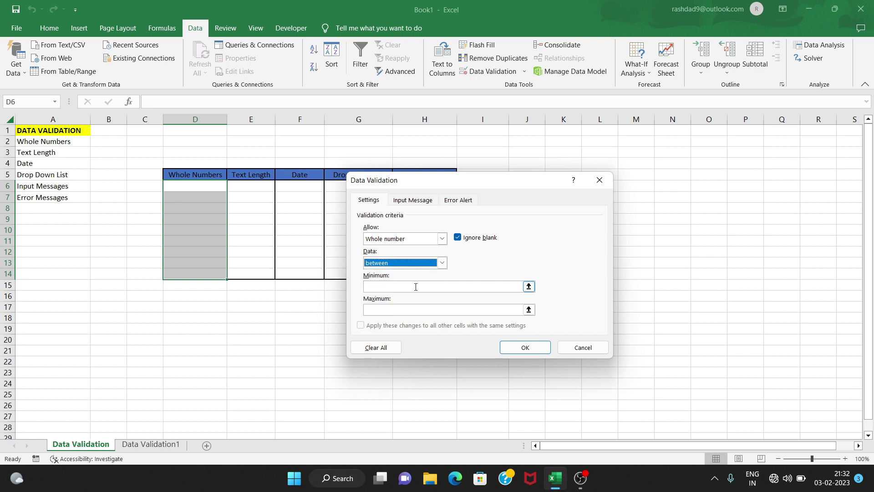
# Set the whole-number minimum to 1 and maximum to 10, and apply the validation rule.
pyautogui.click(416, 287)
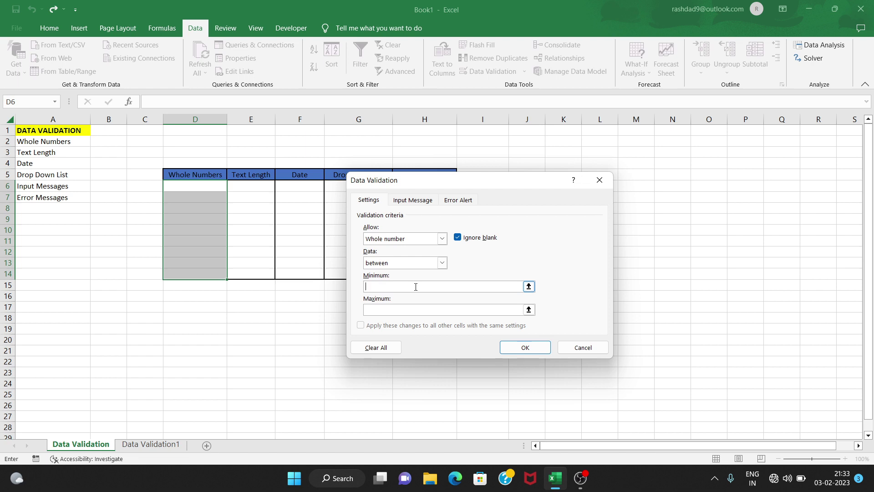
pyautogui.write('1')
pyautogui.click(403, 311)
pyautogui.write('10')
pyautogui.moveTo(500, 181); pyautogui.dragTo(564, 167)
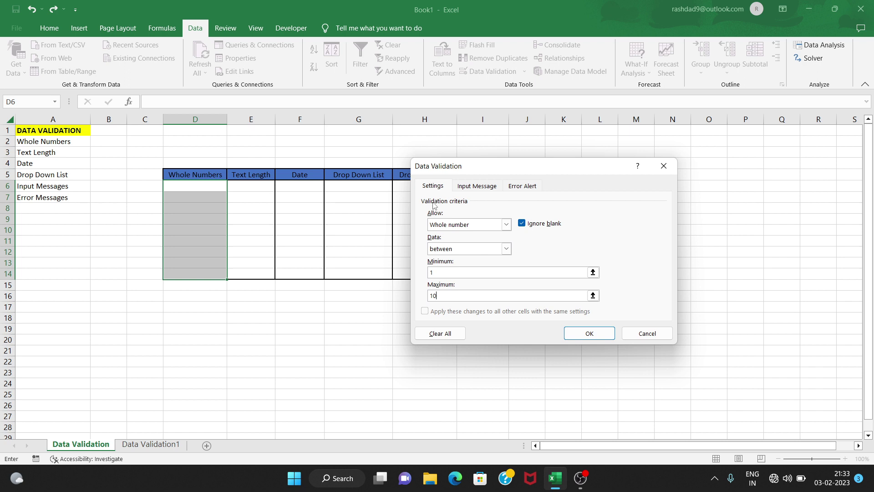
pyautogui.click(506, 225)
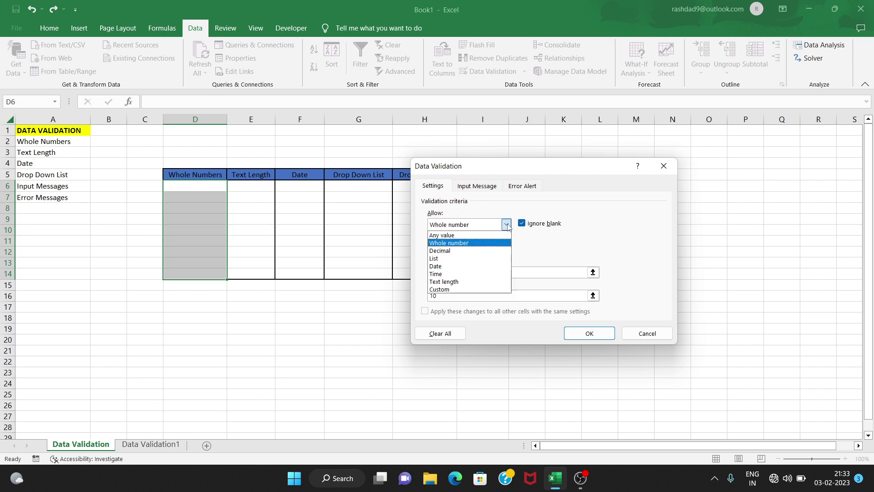
pyautogui.click(492, 244)
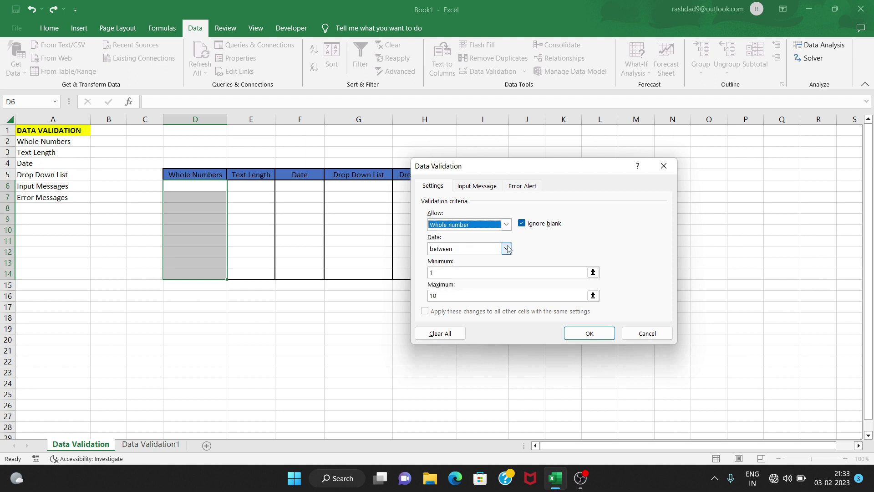
pyautogui.click(507, 249)
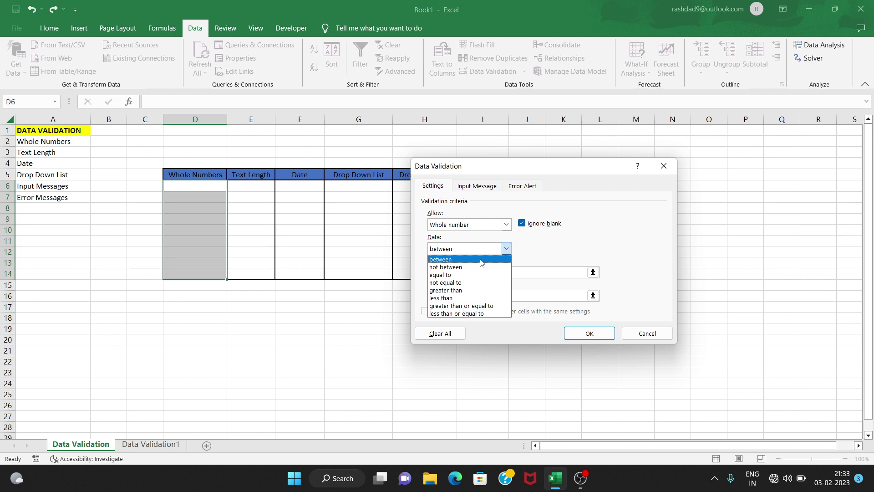
pyautogui.click(482, 259)
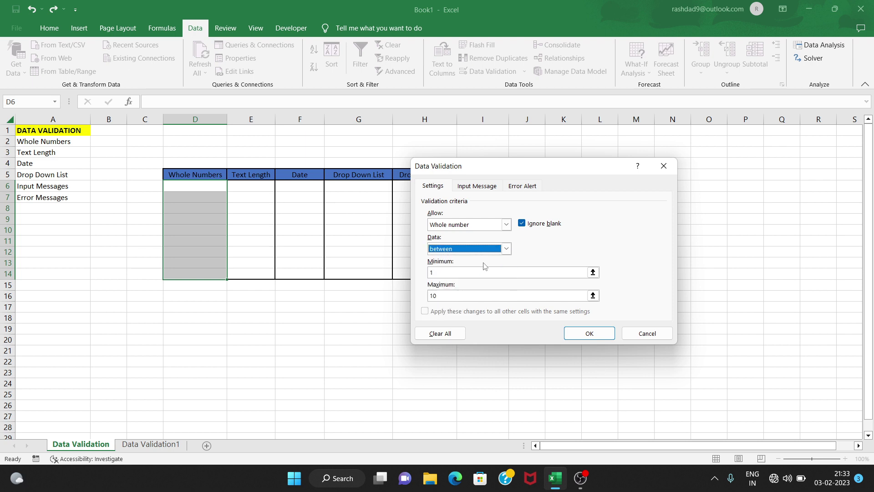
pyautogui.click(587, 333)
# Enter 1, 2, 5 and 8 down the Whole Numbers column in cells D6 to D9.
pyautogui.click(213, 187)
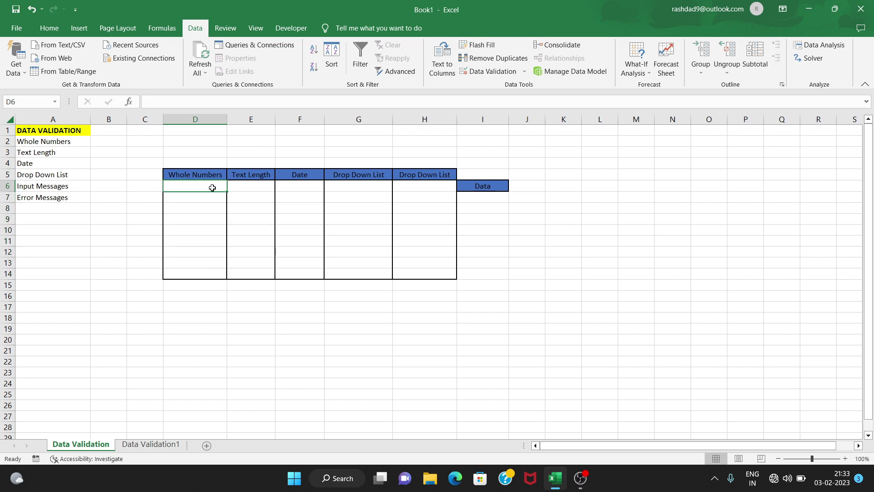
pyautogui.write('1')
pyautogui.press('Return')
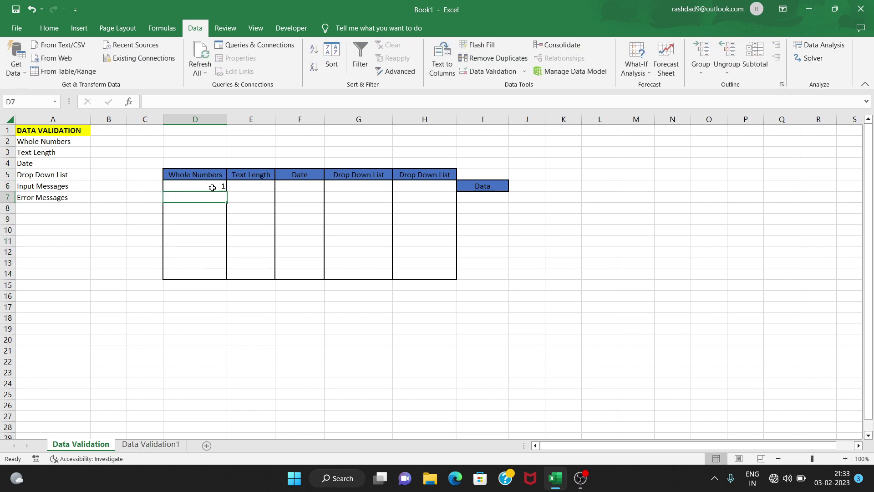
pyautogui.write('2')
pyautogui.press('Return')
pyautogui.write('5')
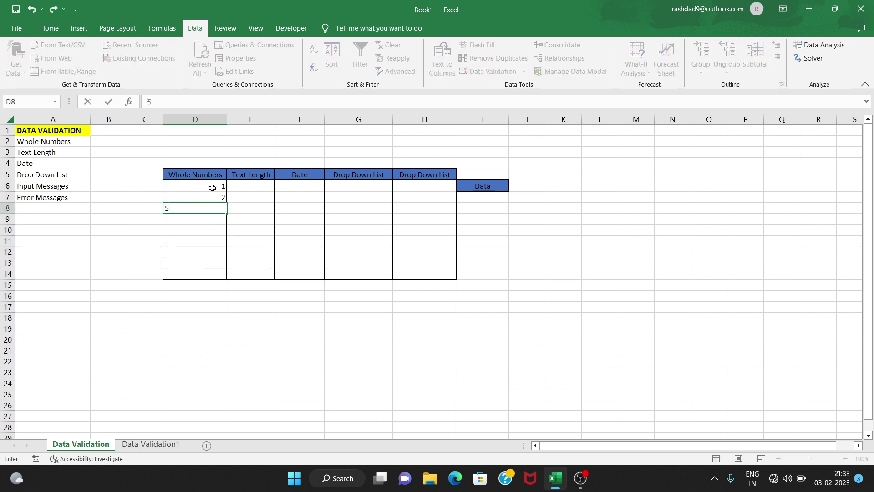
pyautogui.press('Return')
pyautogui.write('8')
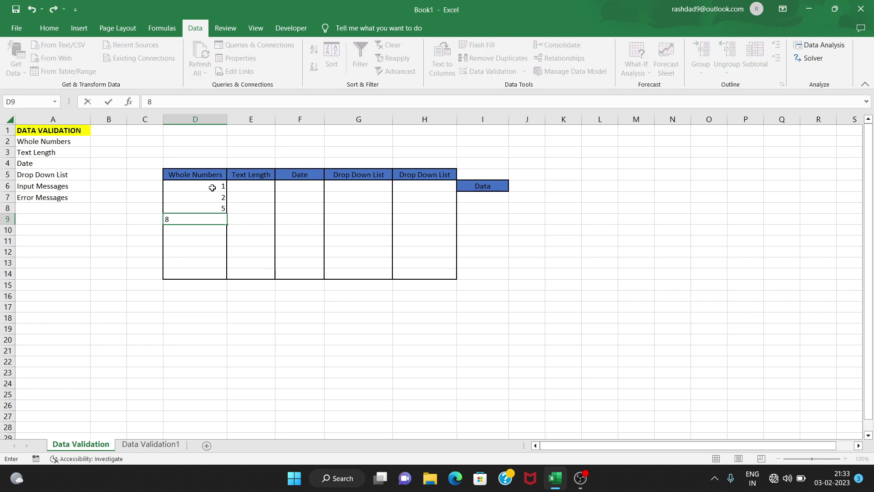
pyautogui.press('Return')
# Test the whole-number rule by trying to enter 0 in D10, and choose to retry the entry.
pyautogui.write('0')
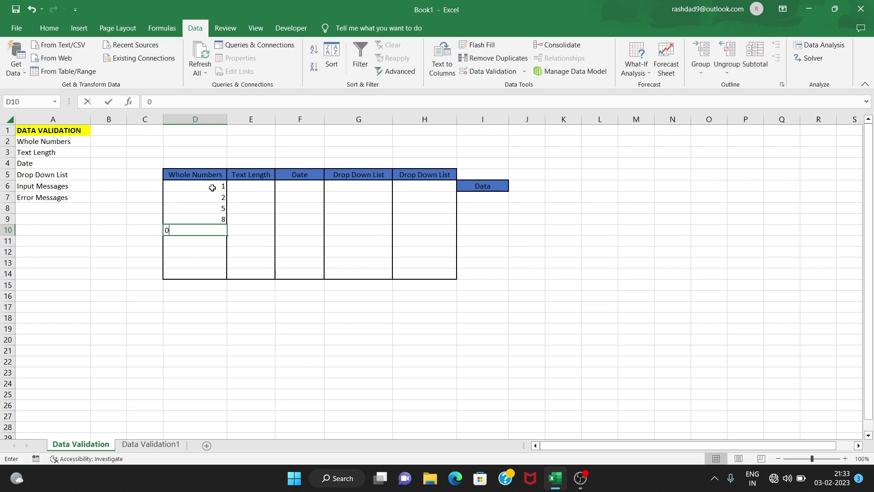
pyautogui.press('Return')
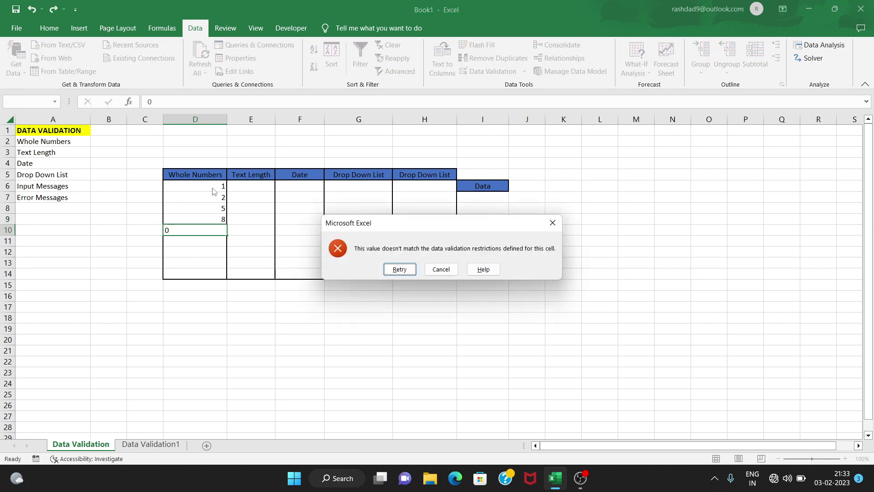
pyautogui.moveTo(393, 223); pyautogui.dragTo(385, 199)
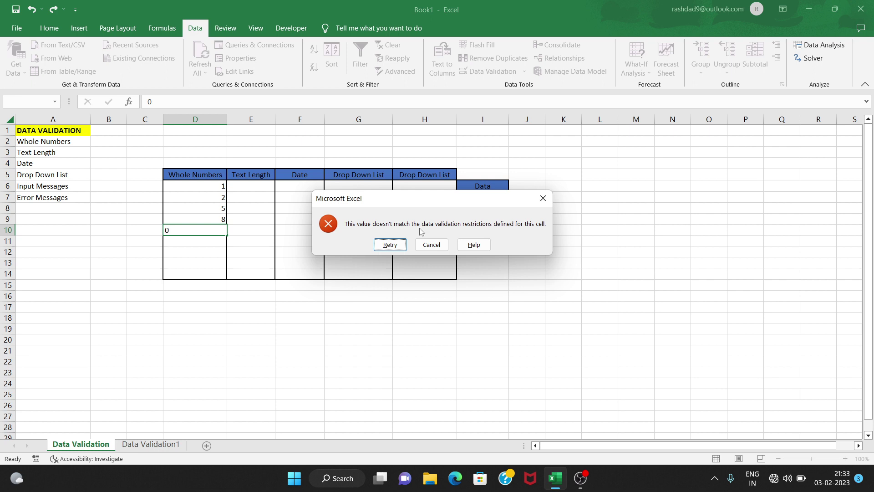
pyautogui.click(389, 246)
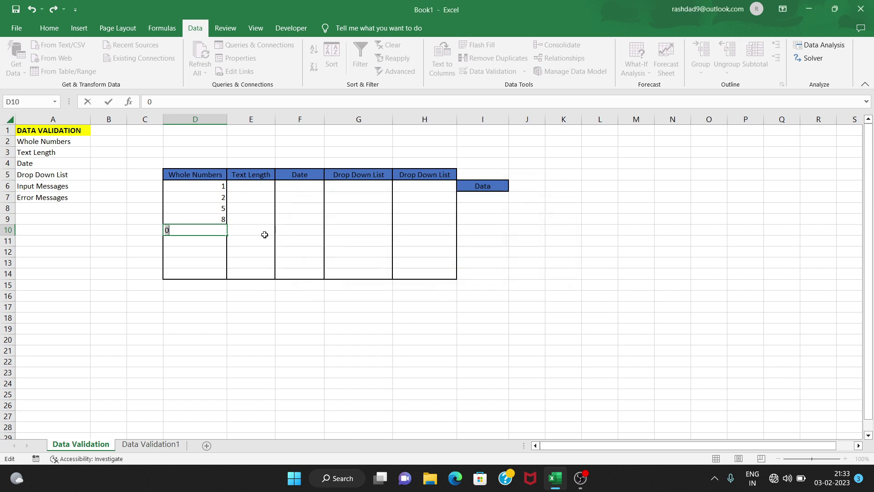
# Replace the entry in D10 with 4.
pyautogui.press('BackSpace')
pyautogui.write('4')
pyautogui.click(199, 240)
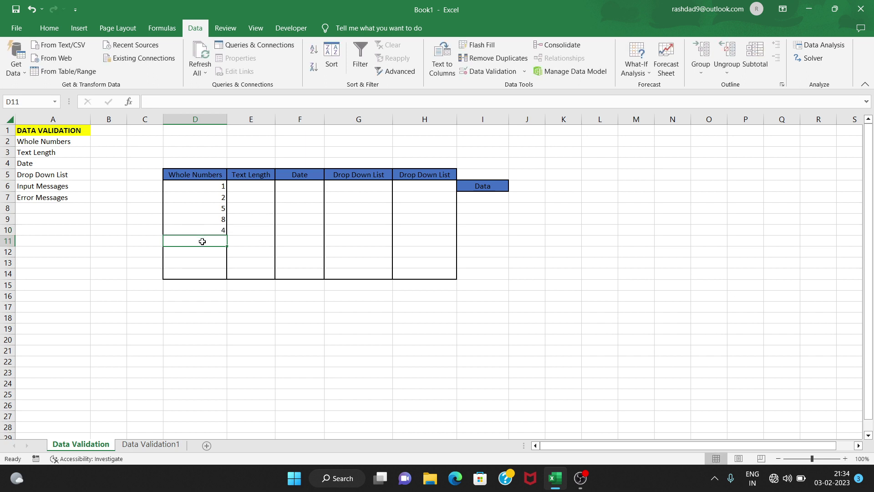
# Test the upper limit of the whole-number rule by trying to enter 12 in D11.
pyautogui.write('12')
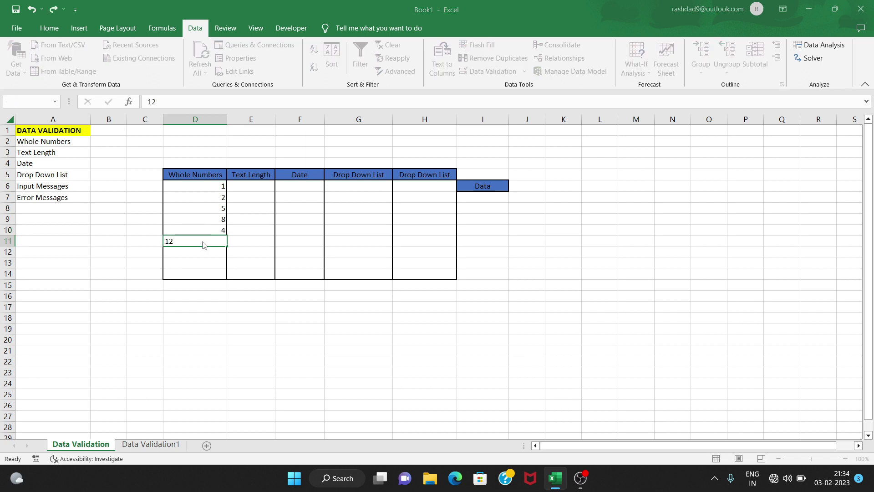
pyautogui.press('Return')
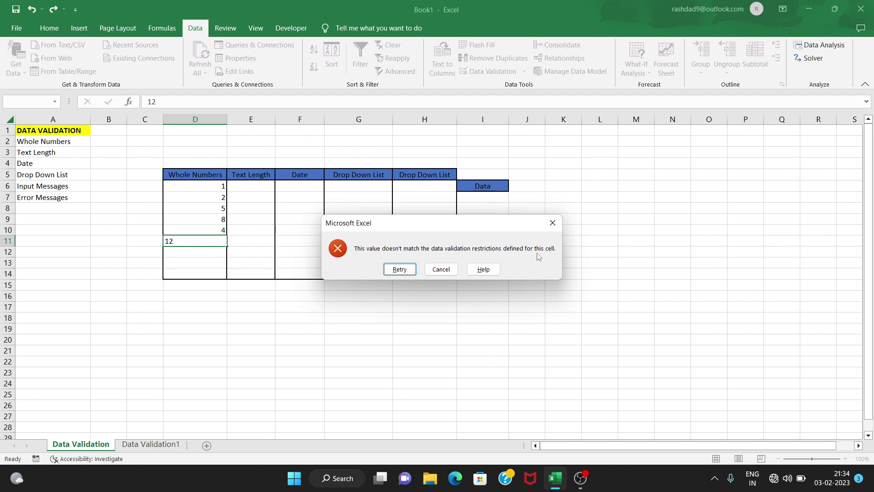
pyautogui.click(546, 227)
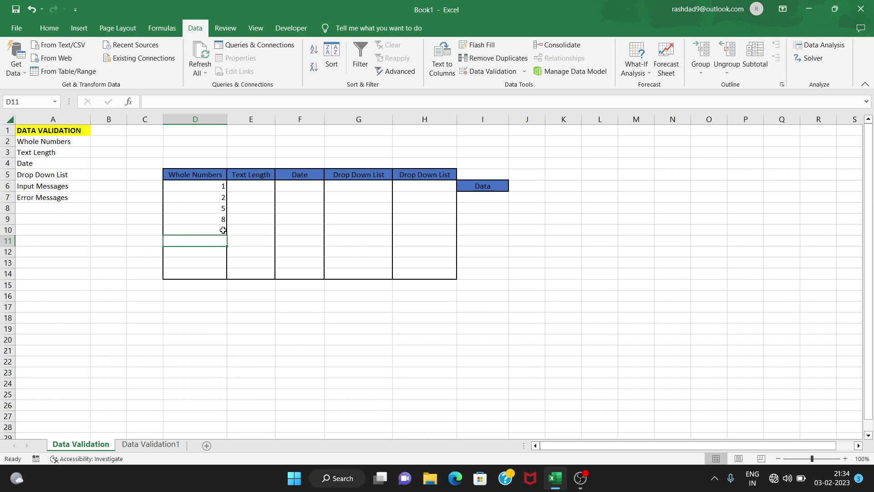
# Start a data validation rule for E6 to E14 that allows text length, keeping the between condition.
pyautogui.click(252, 188)
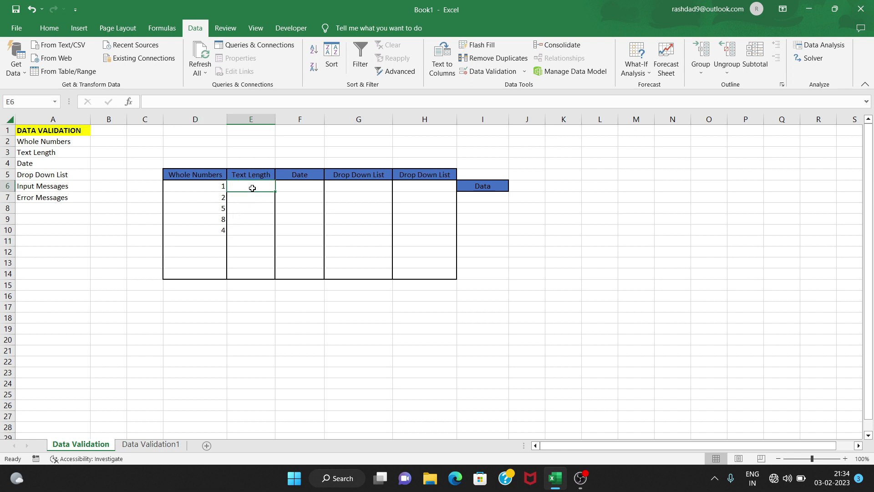
pyautogui.moveTo(253, 188); pyautogui.dragTo(260, 269)
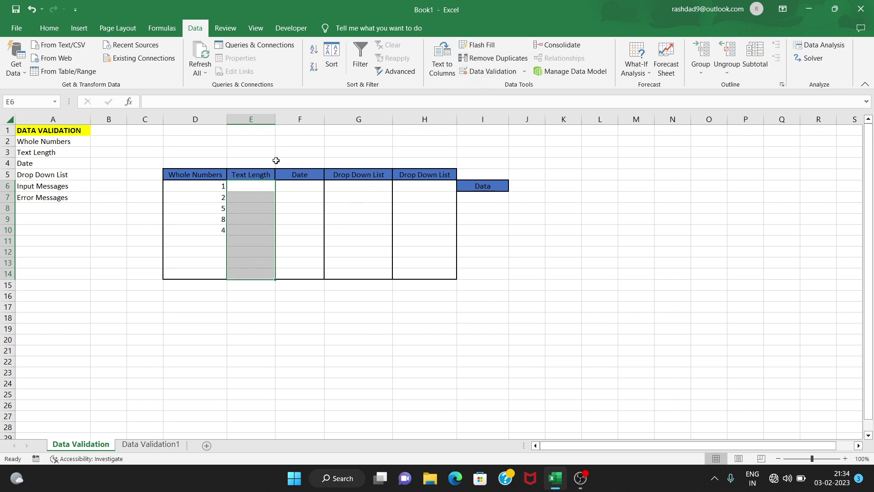
pyautogui.click(525, 72)
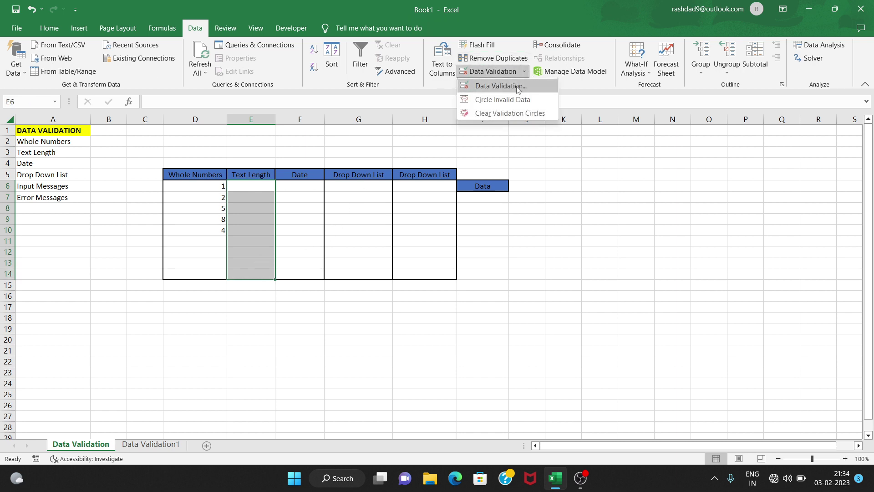
pyautogui.click(518, 88)
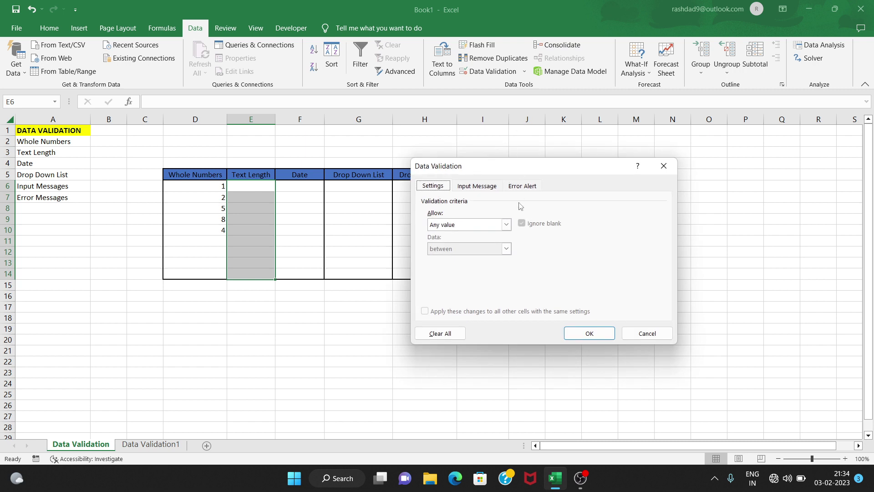
pyautogui.click(506, 224)
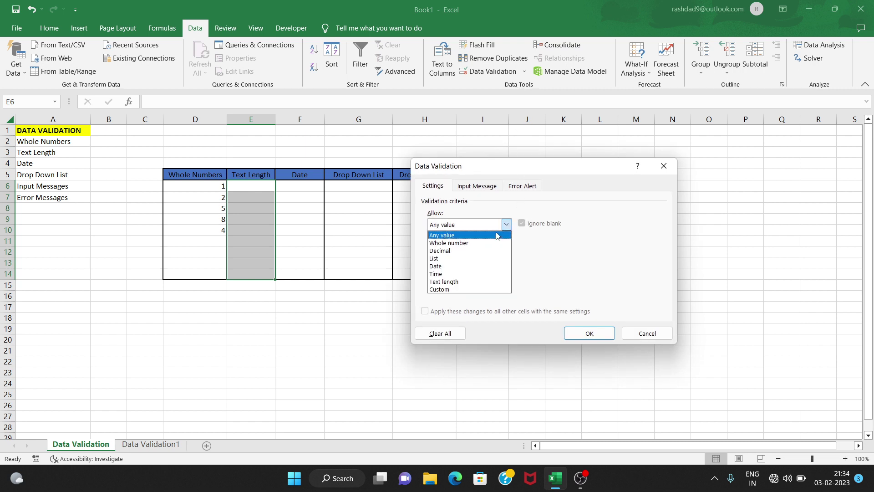
pyautogui.click(453, 282)
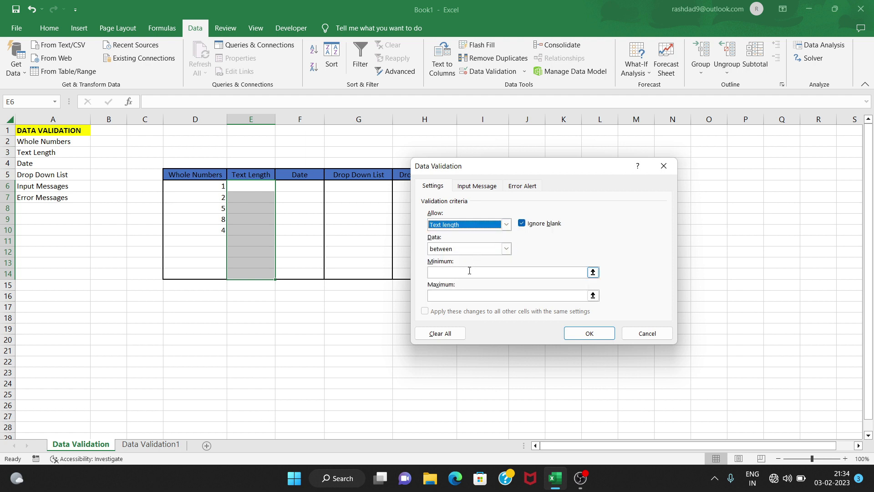
pyautogui.click(523, 272)
pyautogui.click(507, 248)
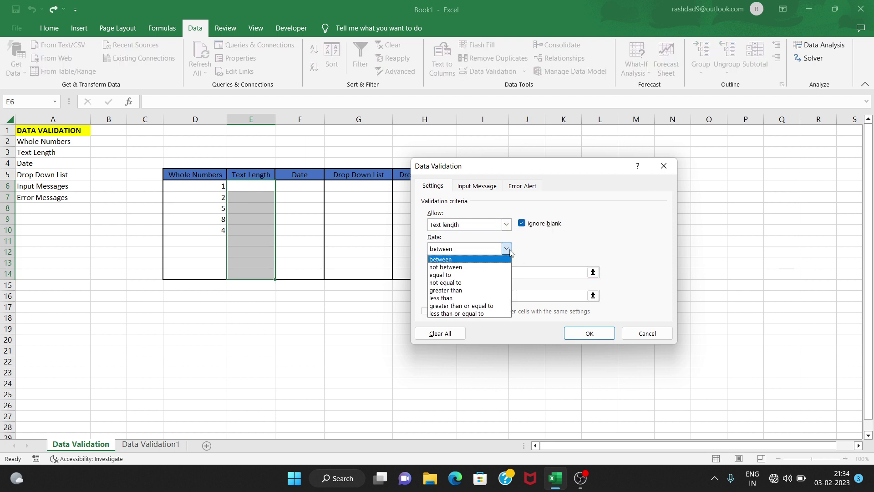
pyautogui.click(509, 251)
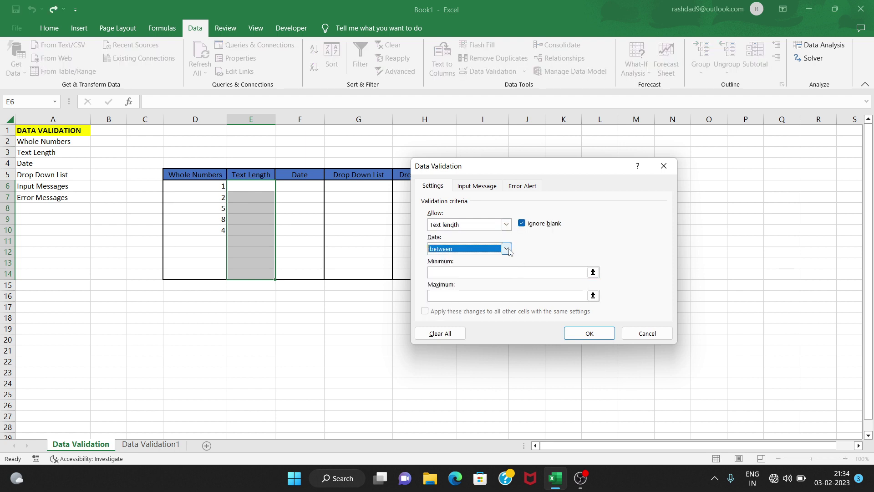
# Set the text-length rule's minimum to 1 and maximum to 4, and apply it to the Text Length column.
pyautogui.click(507, 276)
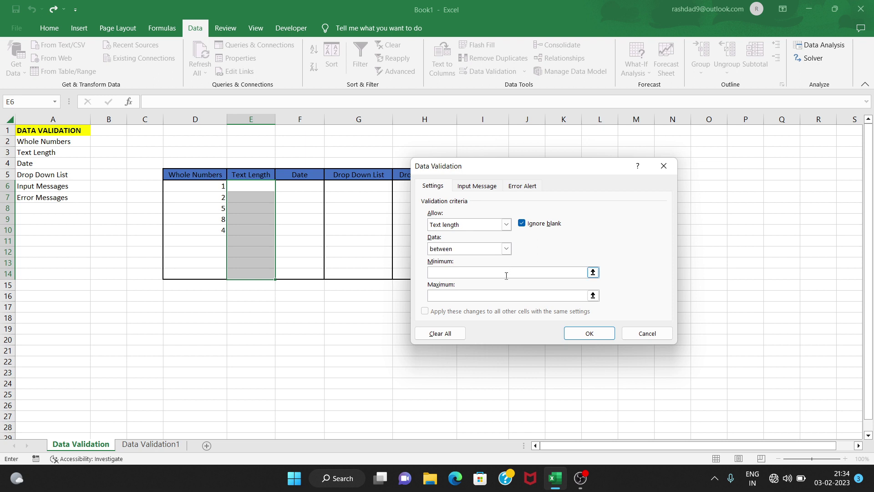
pyautogui.write('1+')
pyautogui.press('Down')
pyautogui.press('BackSpace')
pyautogui.press('BackSpace')
pyautogui.press('BackSpace')
pyautogui.click(497, 297)
pyautogui.write('4')
pyautogui.click(589, 334)
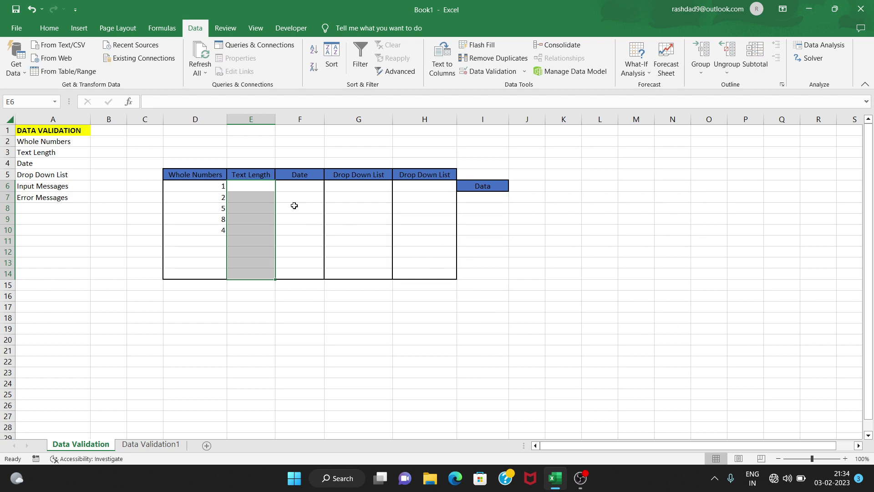
# Enter w in E6 and rer in E7 of the Text Length column.
pyautogui.click(249, 196)
pyautogui.click(254, 187)
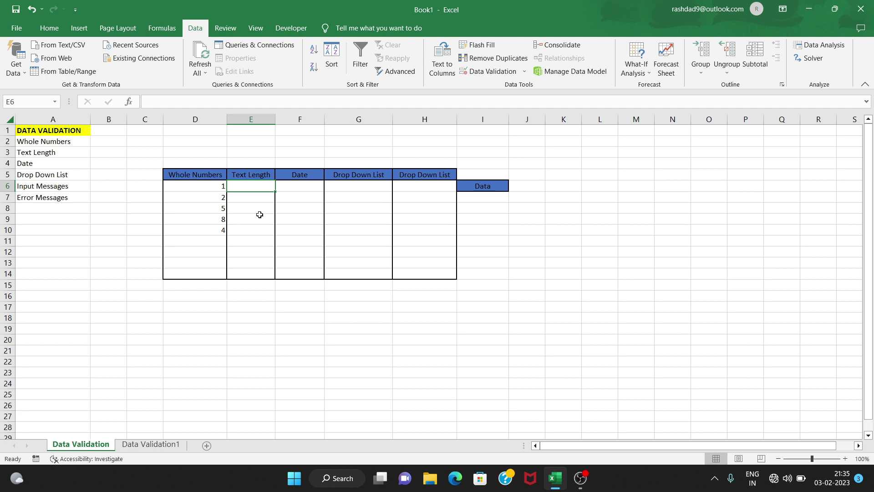
pyautogui.write('w')
pyautogui.press('Return')
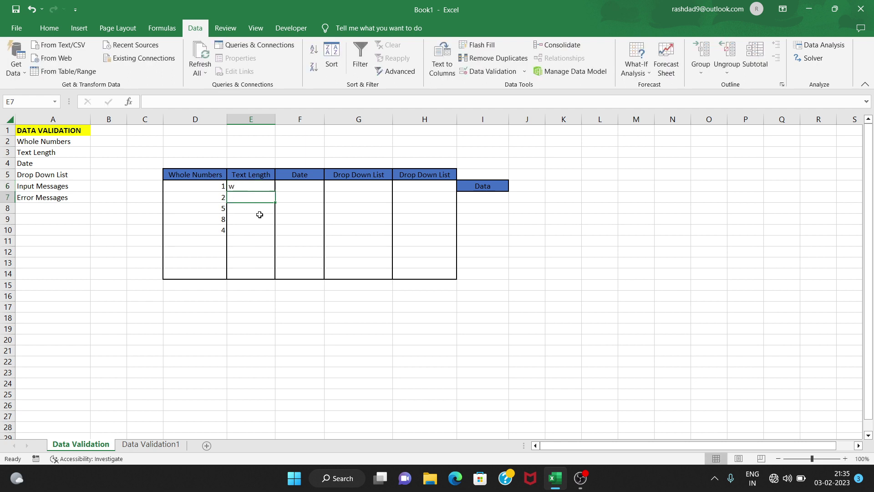
pyautogui.write('rer')
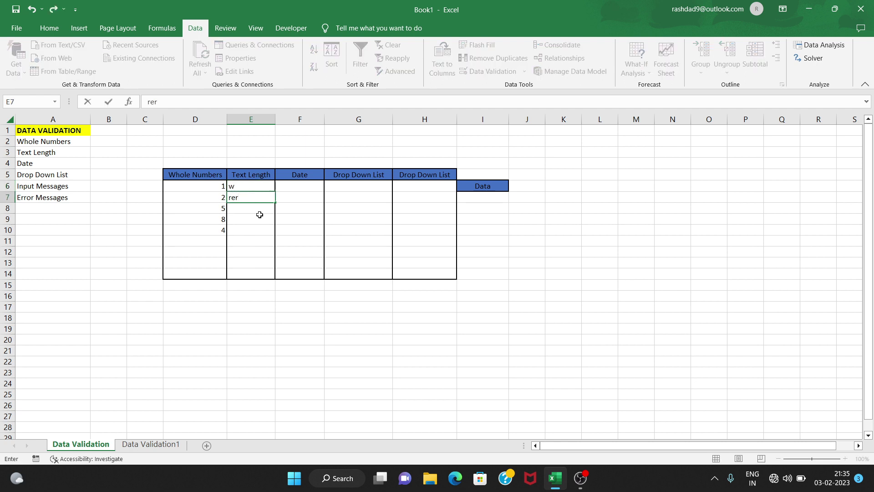
pyautogui.press('Return')
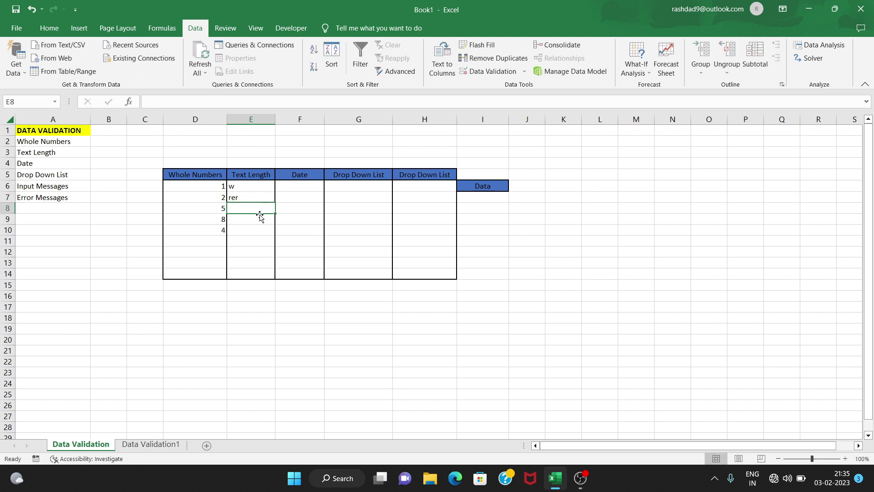
# Test the text-length rule by trying to enter rtyui in E8, and choose to retry the entry.
pyautogui.write('rty')
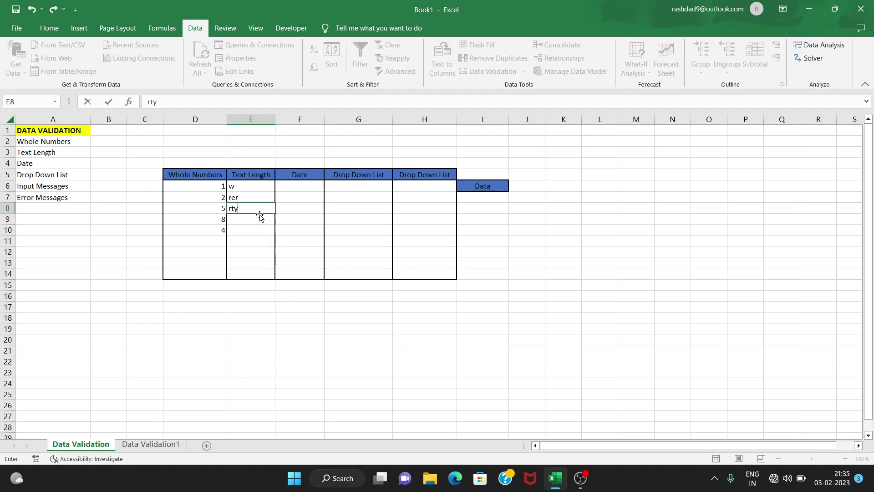
pyautogui.write('ui')
pyautogui.press('Return')
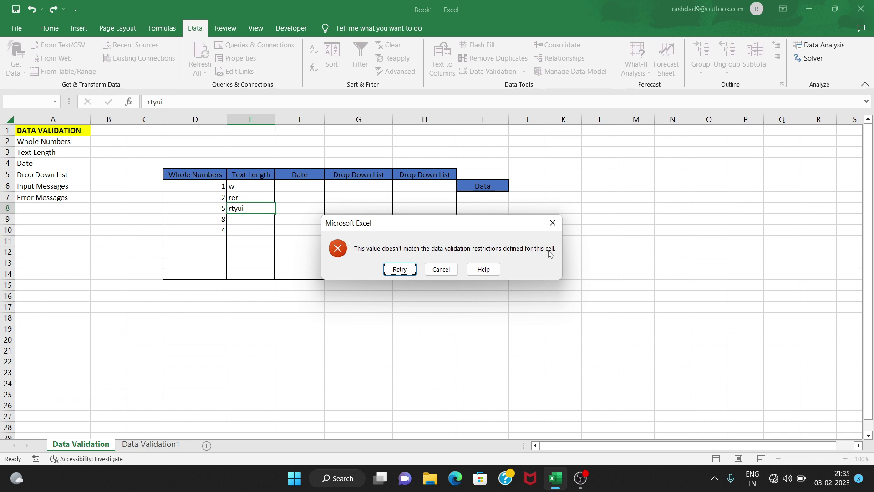
pyautogui.click(399, 269)
# Delete the rejected text in E8 and cancel the edit, leaving the cell empty.
pyautogui.click(252, 209)
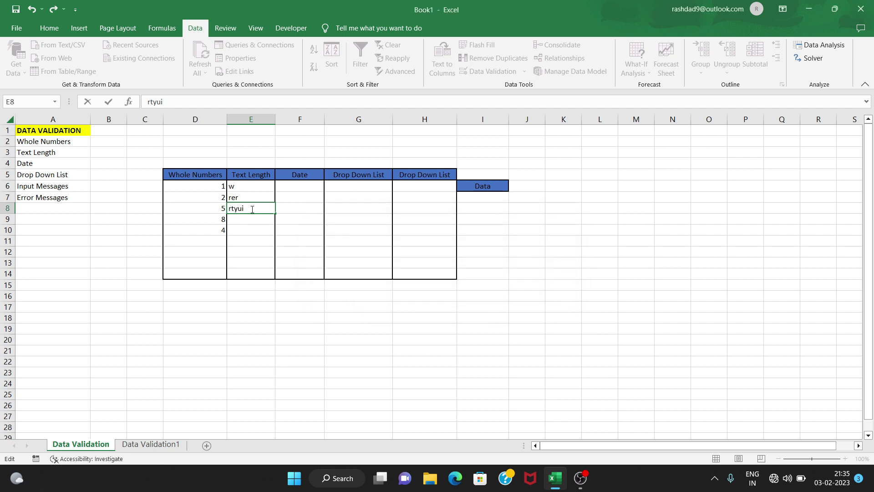
pyautogui.press('BackSpace')
pyautogui.press('BackSpace')
pyautogui.press('BackSpace')
pyautogui.press('BackSpace')
pyautogui.press('BackSpace')
pyautogui.press('Escape')
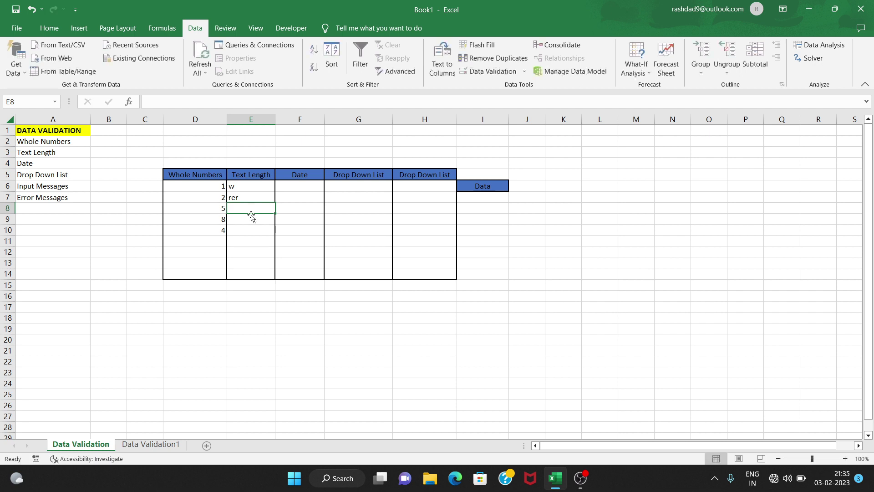
pyautogui.click(251, 226)
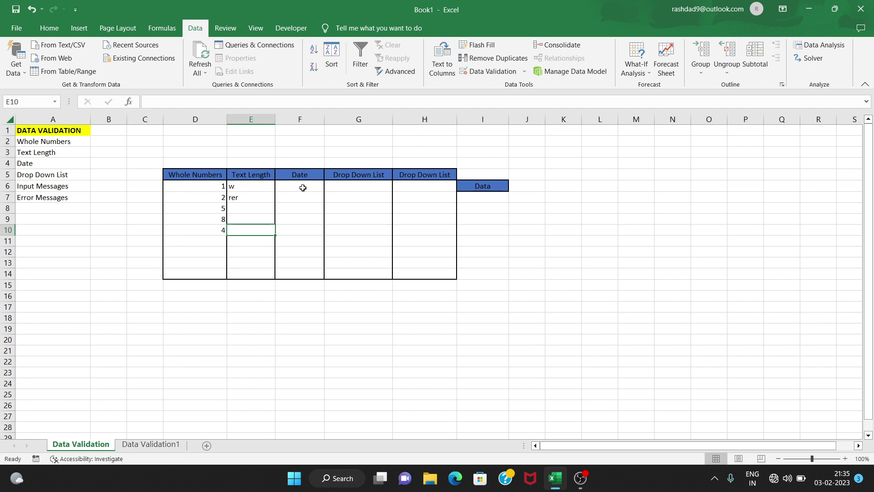
# Add a validation rule to F6 to F14 in the Date column allowing dates between 1/1/2023 and 1/2/2023.
pyautogui.moveTo(303, 187); pyautogui.dragTo(308, 273)
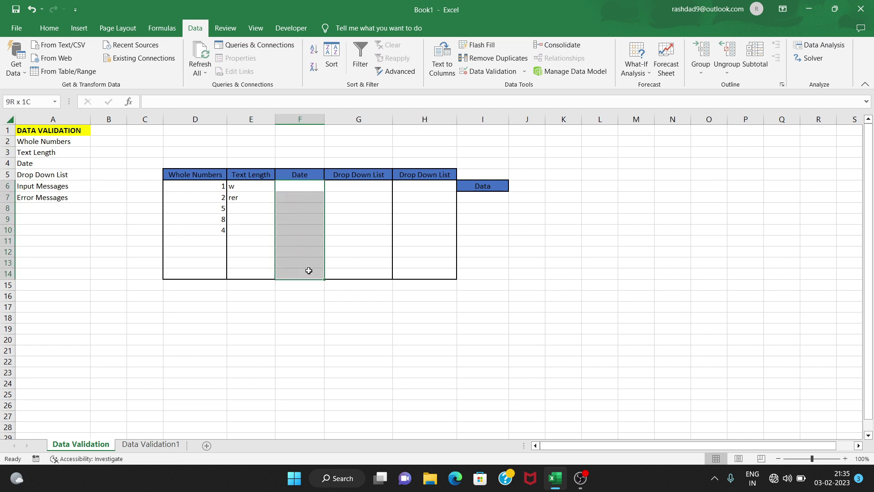
pyautogui.click(525, 71)
pyautogui.click(527, 85)
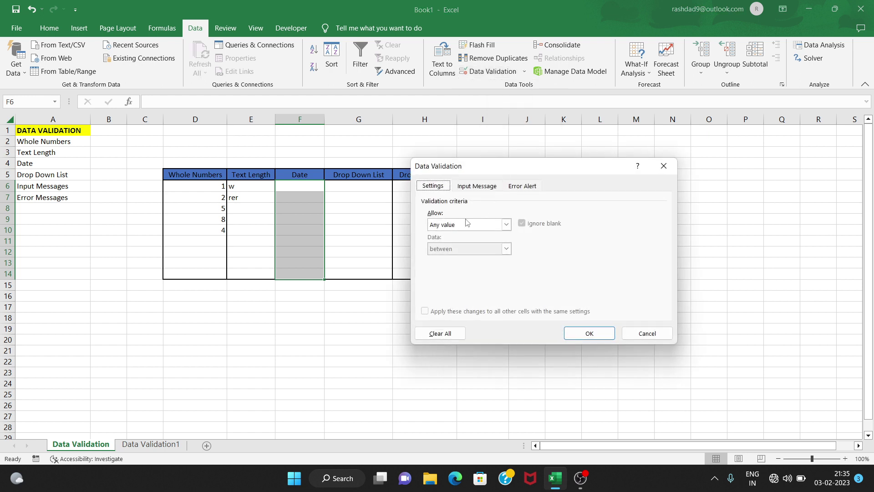
pyautogui.click(507, 225)
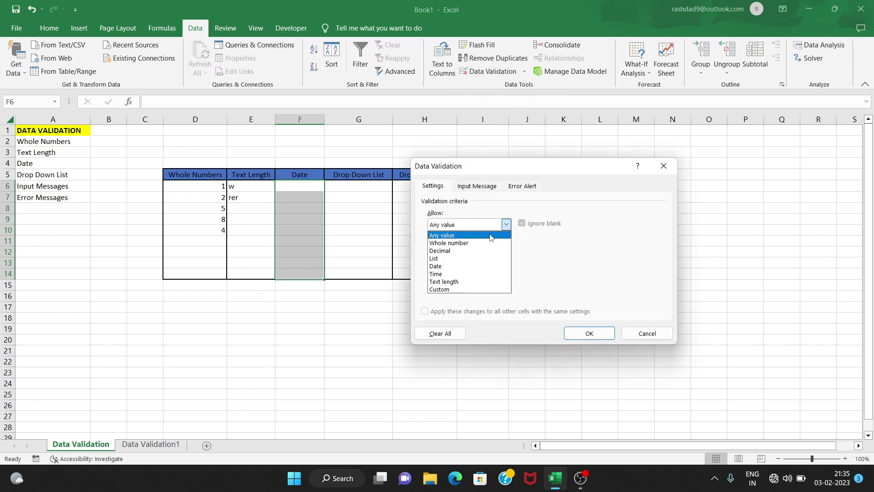
pyautogui.click(455, 265)
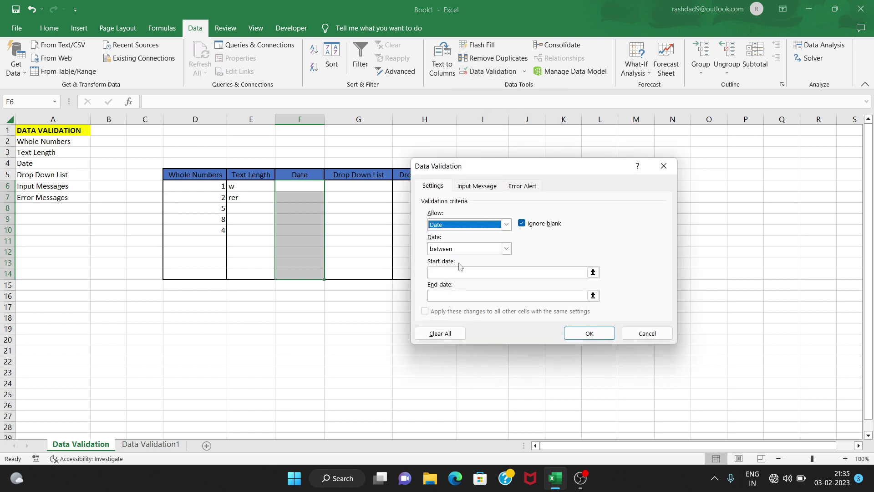
pyautogui.click(479, 272)
pyautogui.write('1/1/20')
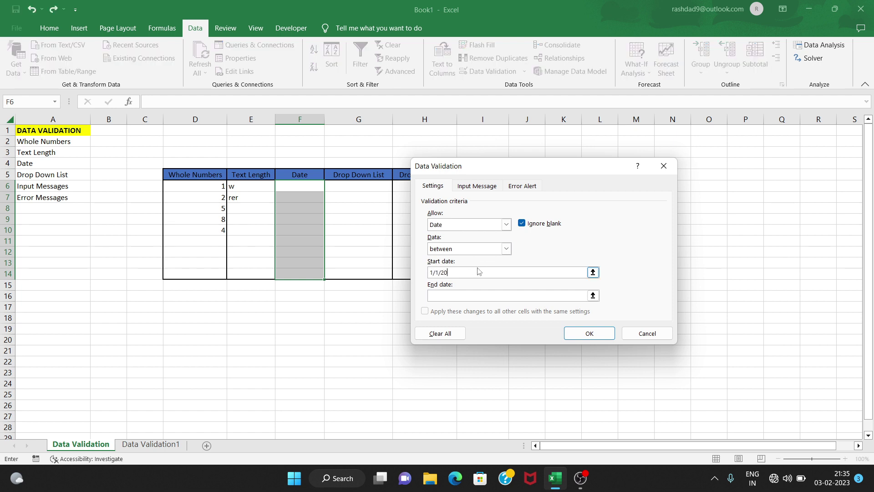
pyautogui.write('23+')
pyautogui.click(487, 294)
pyautogui.write('1/2/2023')
pyautogui.click(589, 334)
# Enter the date 1/1/2023 in F7 of the Date column.
pyautogui.click(303, 198)
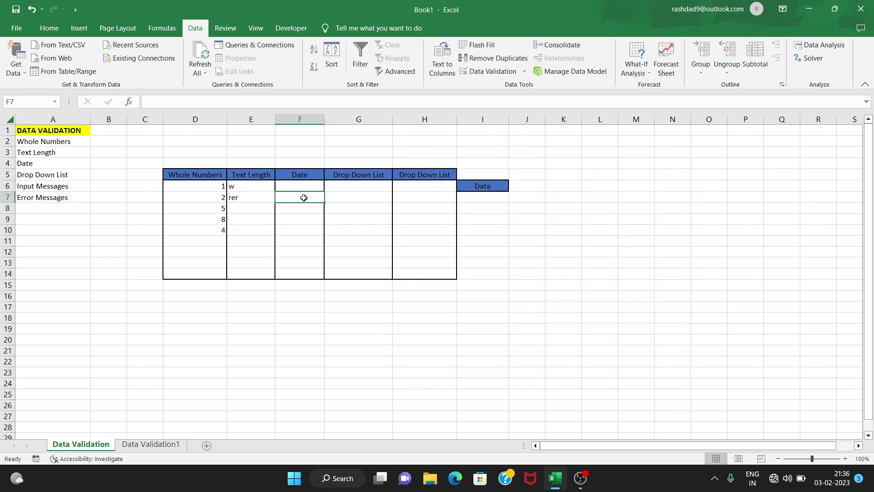
pyautogui.write('1/1/2023')
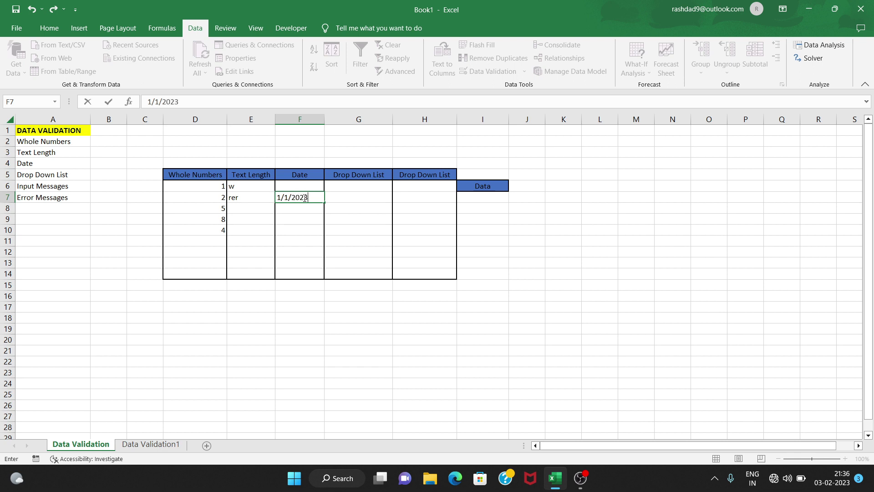
pyautogui.press('Return')
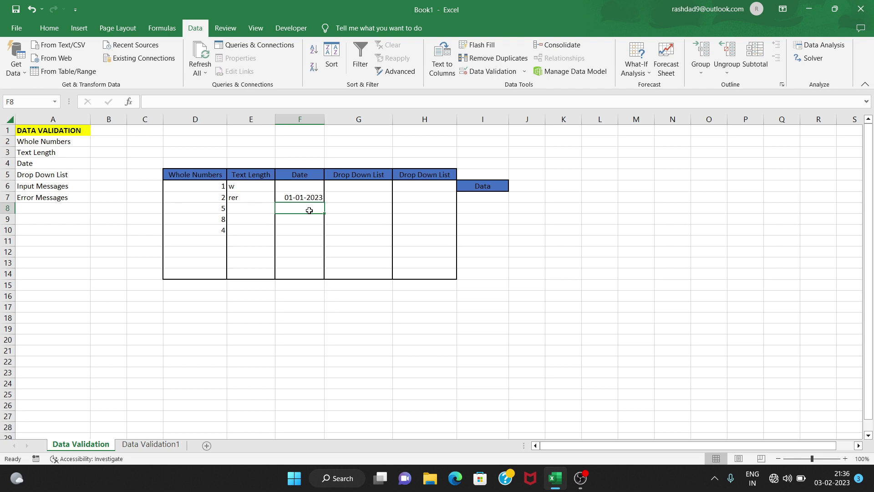
# Test the date rule by trying to enter 2/2/2023 in F8, and dismiss the alert.
pyautogui.write('2/2/')
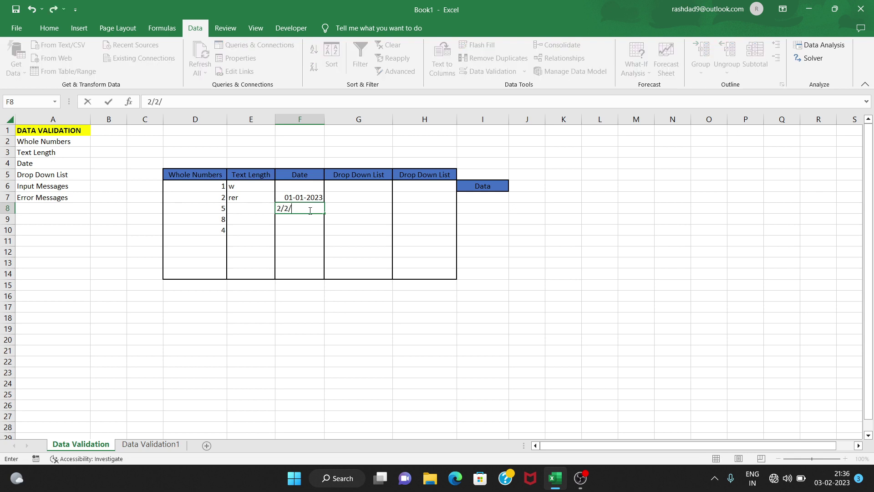
pyautogui.write('2023')
pyautogui.press('Return')
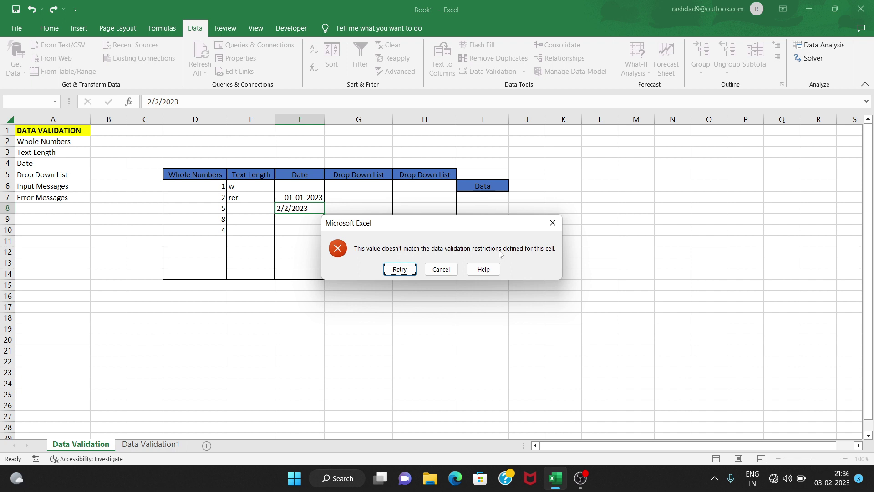
pyautogui.click(553, 223)
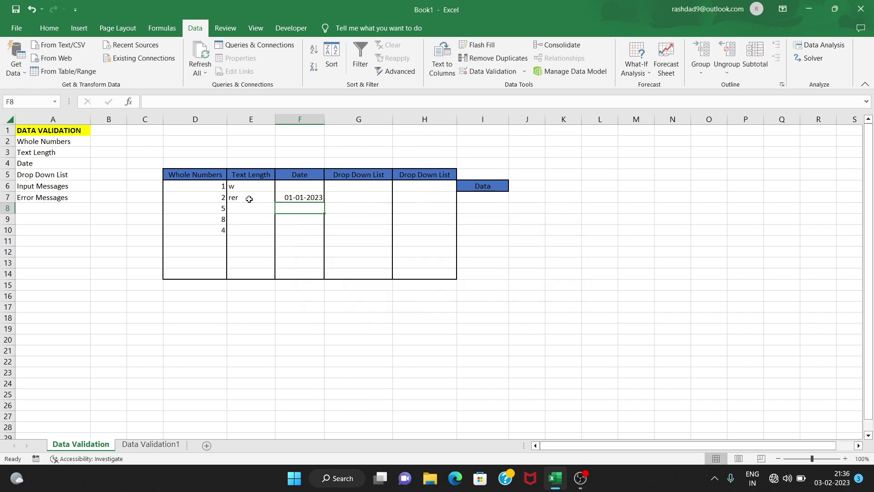
# Add a list validation rule to G6 to G14 in the first Drop Down List column with the source India,USA,UK,Japan.
pyautogui.click(356, 186)
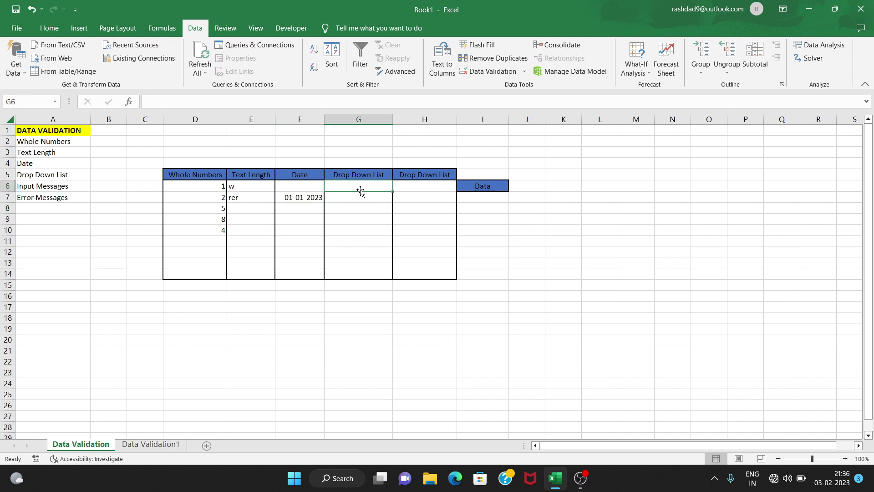
pyautogui.moveTo(361, 186); pyautogui.dragTo(371, 270)
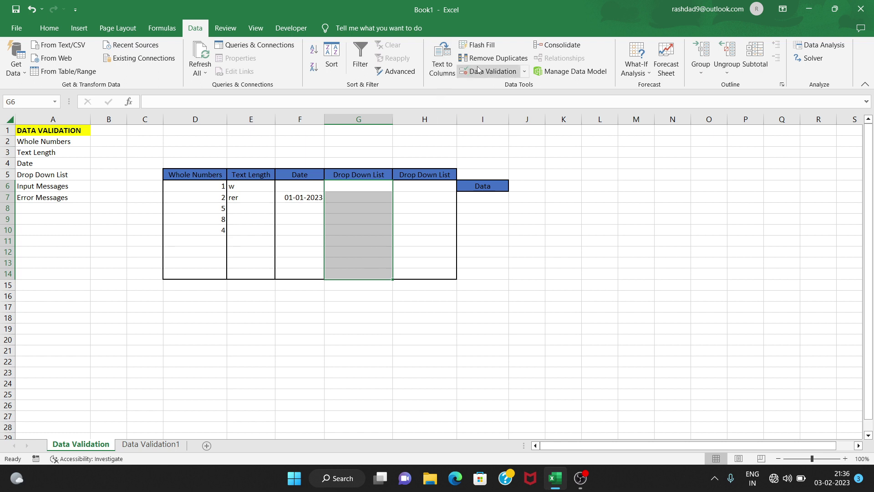
pyautogui.click(524, 71)
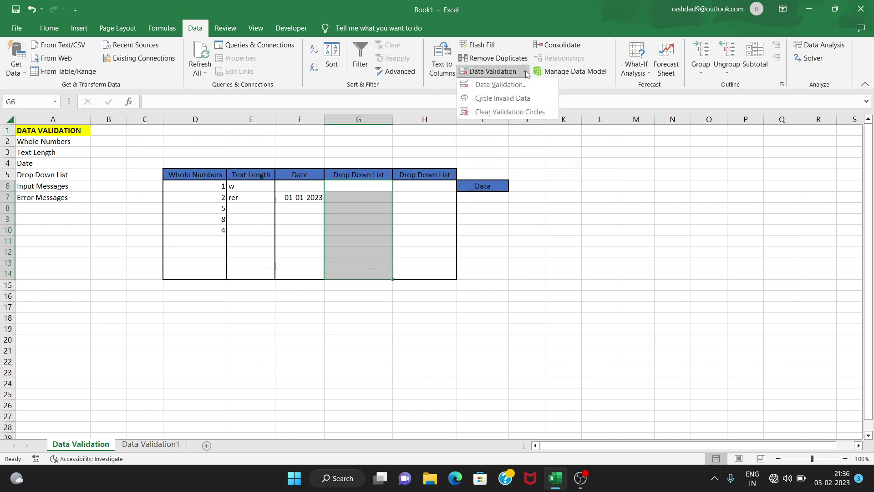
pyautogui.click(512, 86)
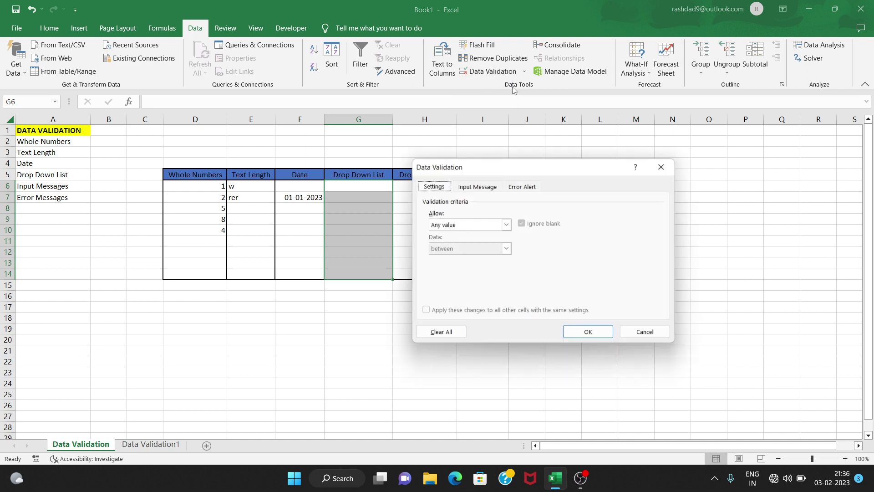
pyautogui.click(506, 224)
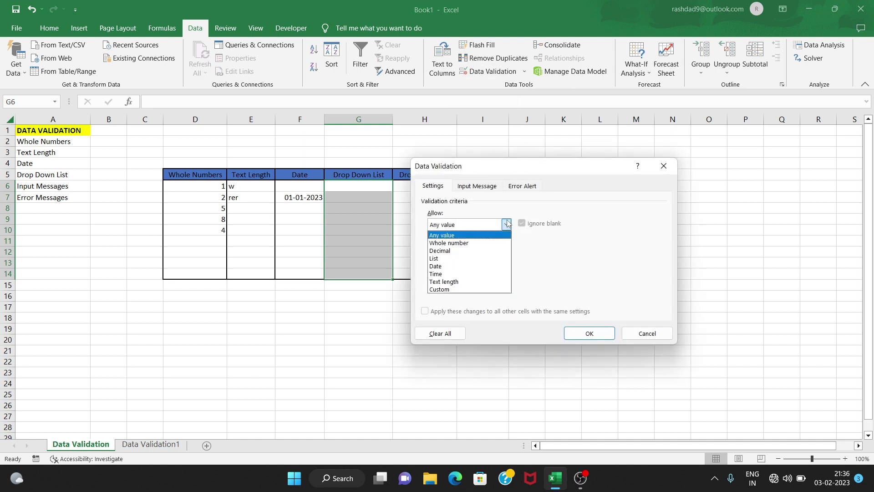
pyautogui.click(470, 263)
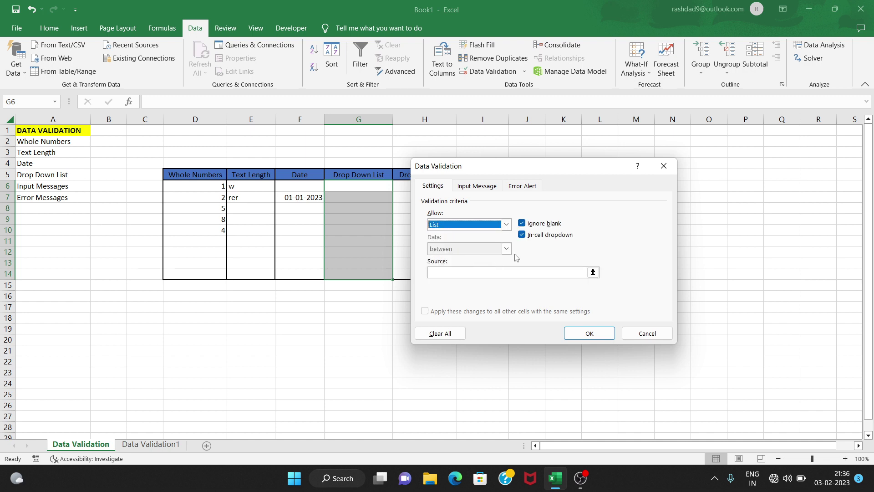
pyautogui.click(517, 272)
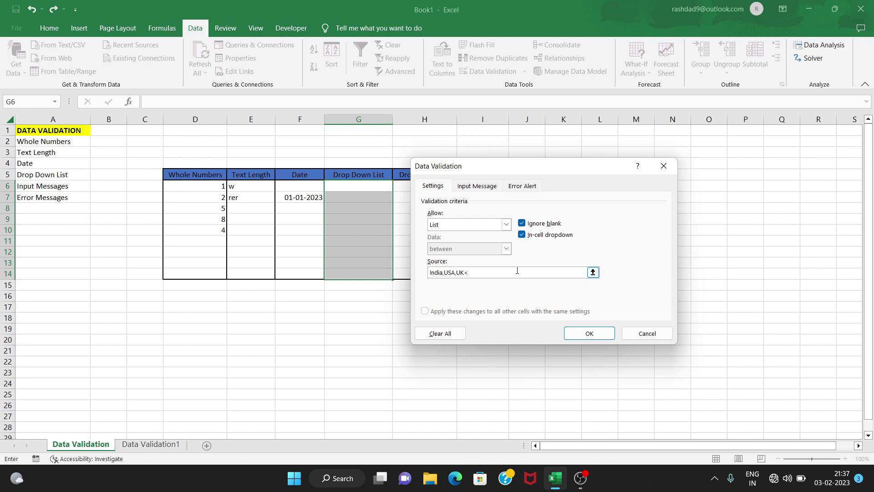
pyautogui.write('apan')
pyautogui.click(589, 333)
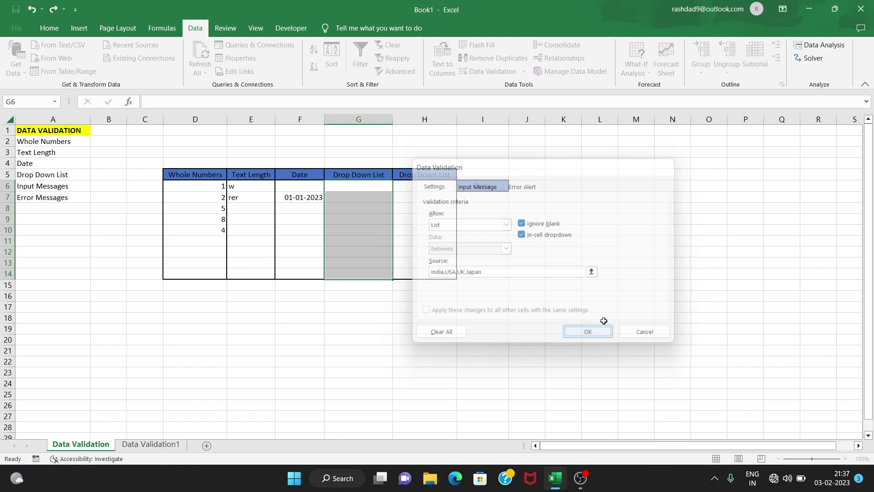
# Choose Japan in G6 and India in G7 from the cells' drop-down lists.
pyautogui.click(387, 187)
pyautogui.click(397, 188)
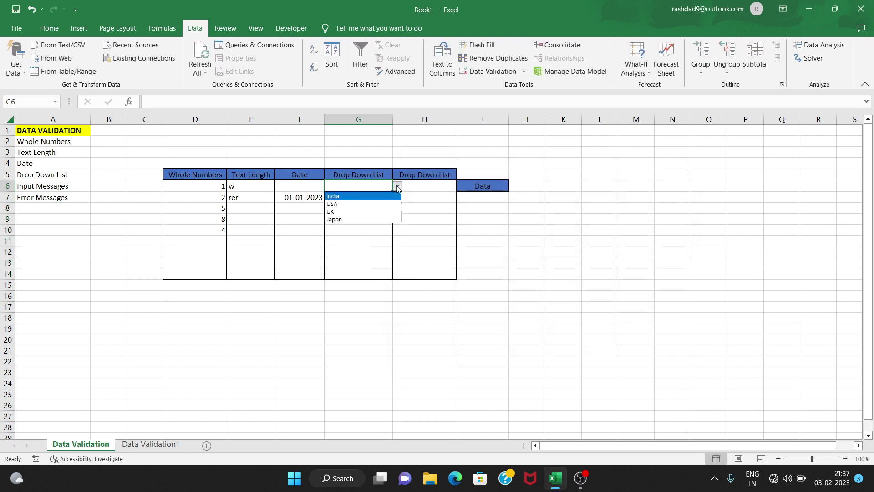
pyautogui.click(364, 187)
pyautogui.click(398, 186)
pyautogui.click(360, 217)
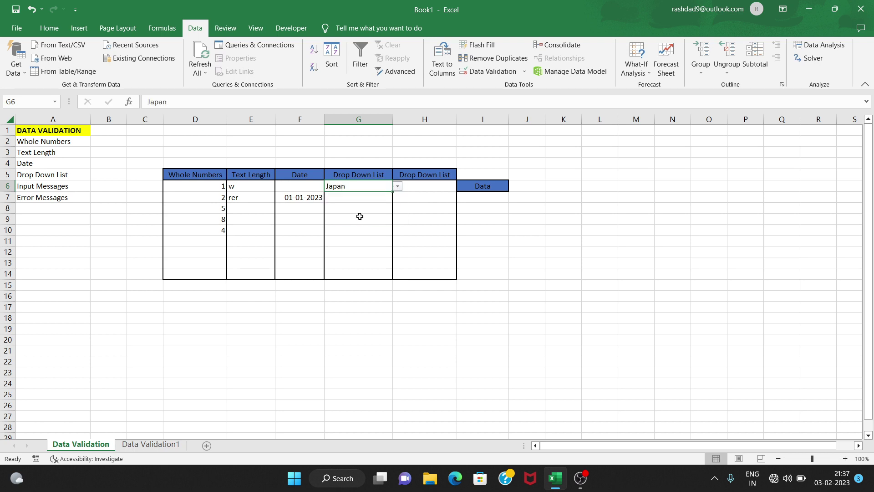
pyautogui.click(359, 196)
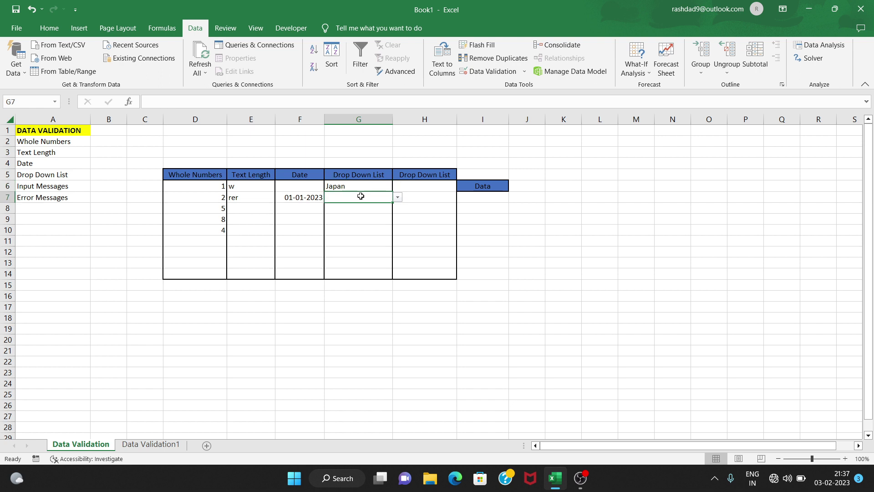
pyautogui.click(398, 198)
pyautogui.click(350, 207)
pyautogui.click(351, 207)
pyautogui.click(378, 239)
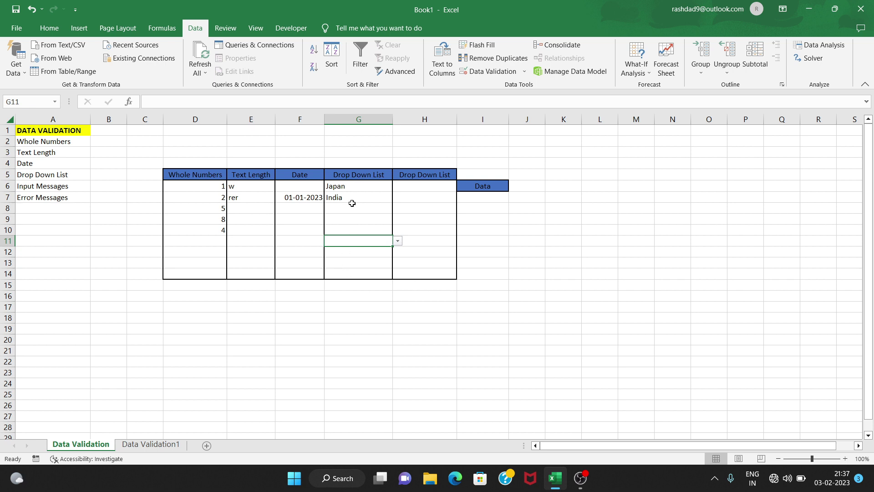
pyautogui.click(412, 317)
pyautogui.click(362, 222)
pyautogui.click(361, 250)
pyautogui.click(362, 264)
pyautogui.click(362, 273)
pyautogui.click(363, 284)
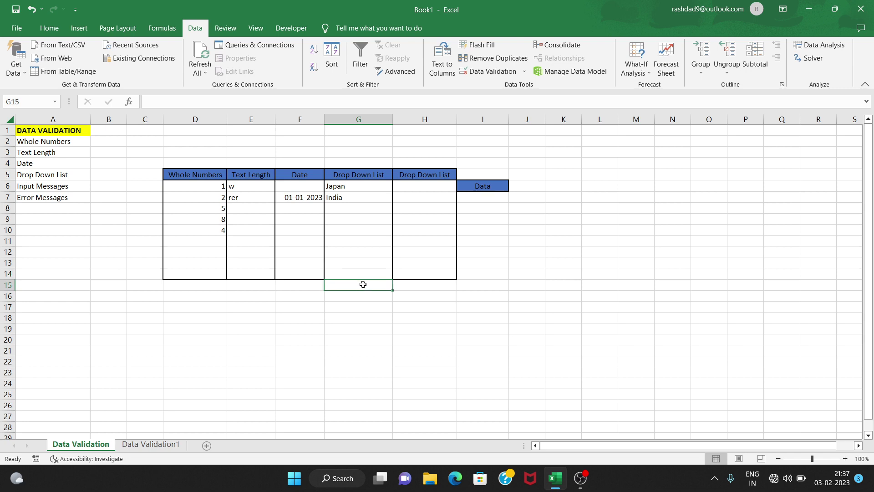
pyautogui.click(425, 187)
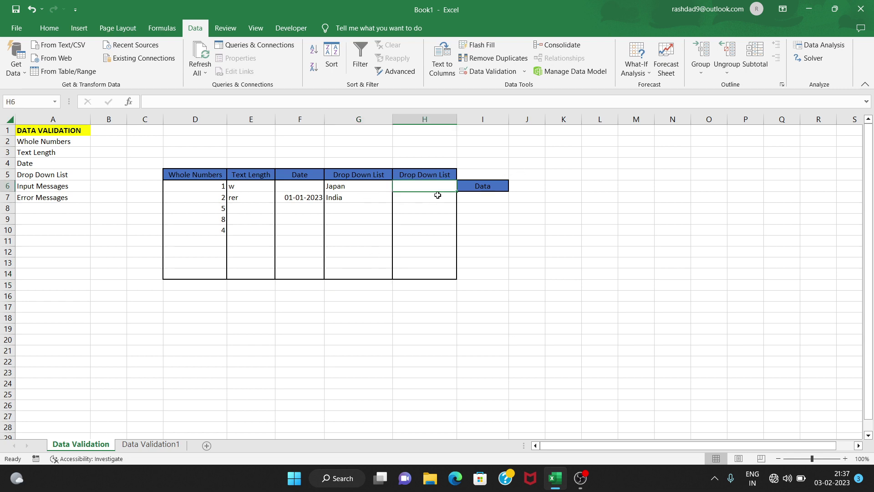
pyautogui.click(359, 189)
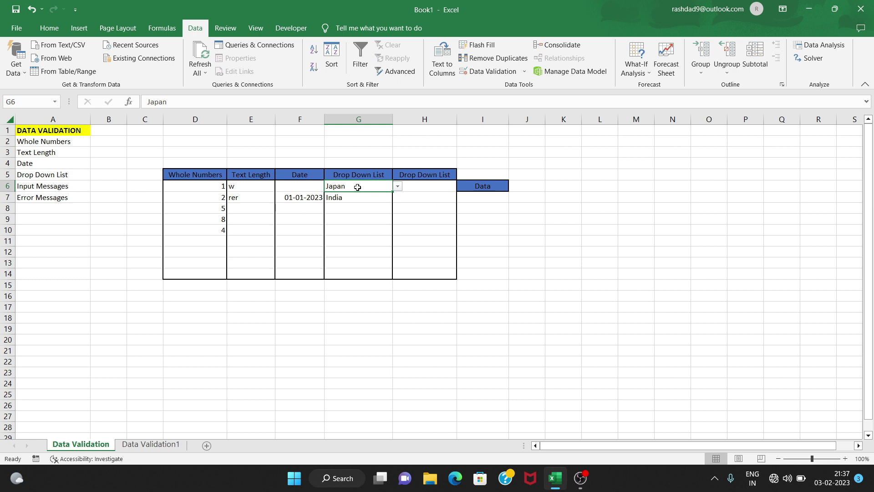
# Enter India, Japan, UK and USA in cells I7 to I10 under the Data heading.
pyautogui.click(498, 202)
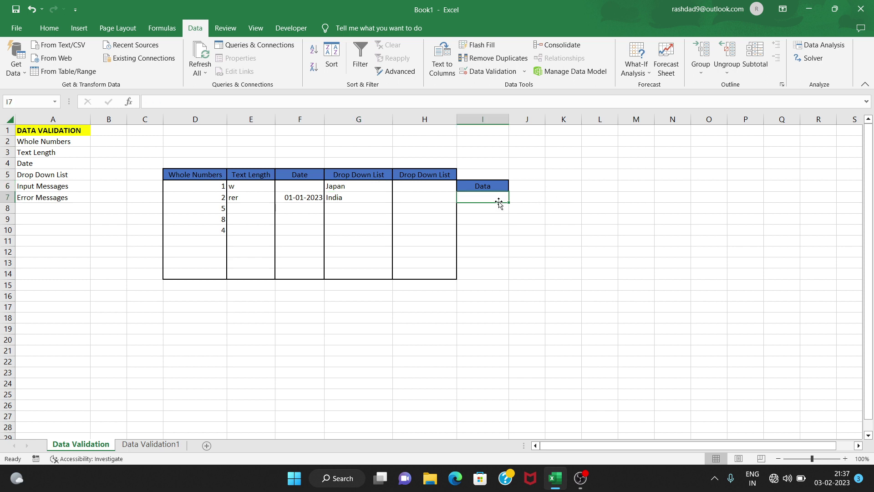
pyautogui.write('In')
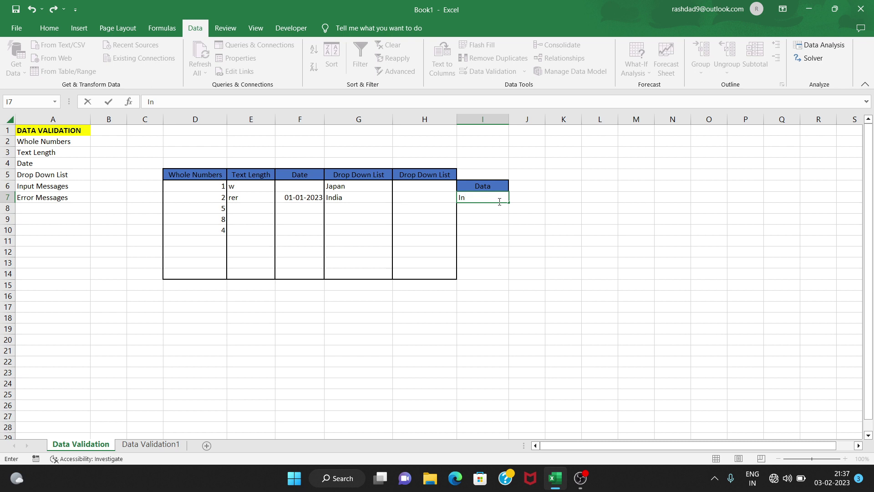
pyautogui.write('dia')
pyautogui.press('Return')
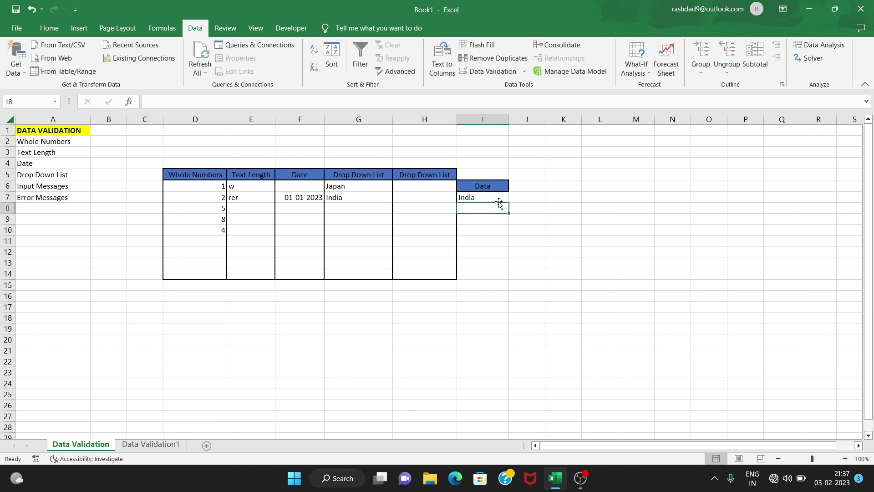
pyautogui.write('Japan')
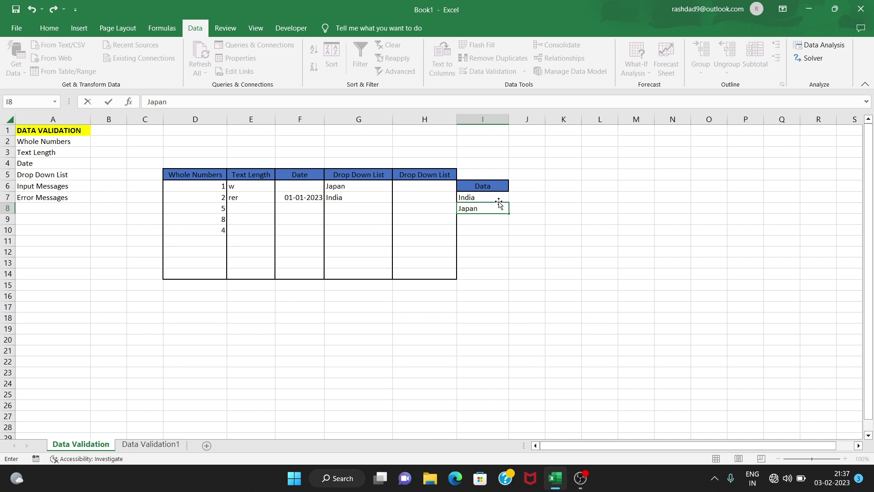
pyautogui.press('Return')
pyautogui.write('UK')
pyautogui.press('Return')
pyautogui.write('I')
pyautogui.press('BackSpace')
pyautogui.write('U')
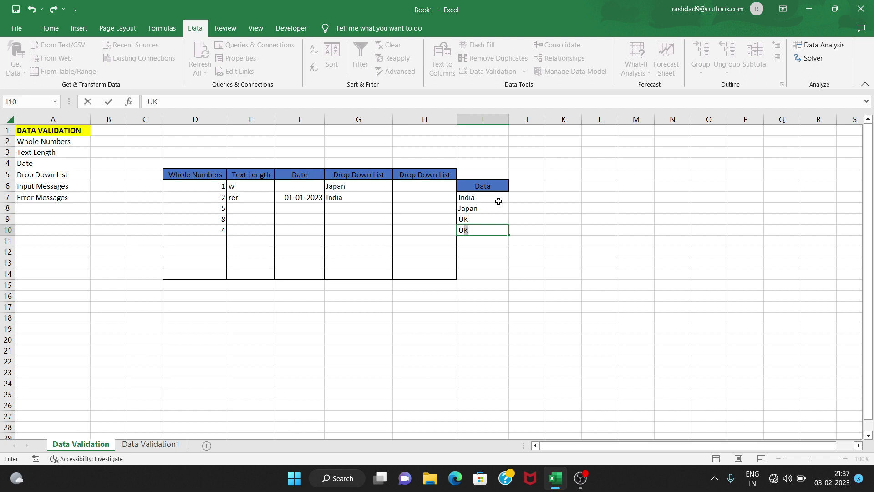
pyautogui.write('SA')
# Add a list validation rule to H6 to H14 in the second Drop Down List column, using the range =$I$7:$I$10 as source.
pyautogui.click(439, 185)
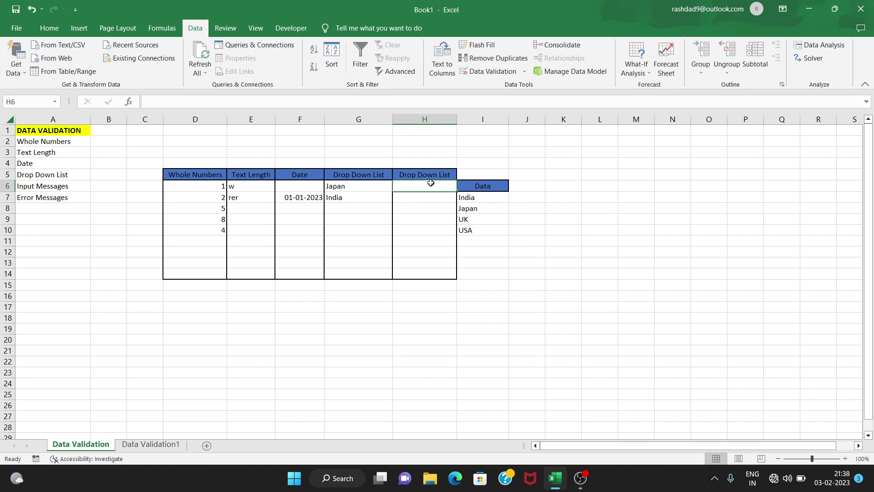
pyautogui.moveTo(430, 182); pyautogui.dragTo(437, 272)
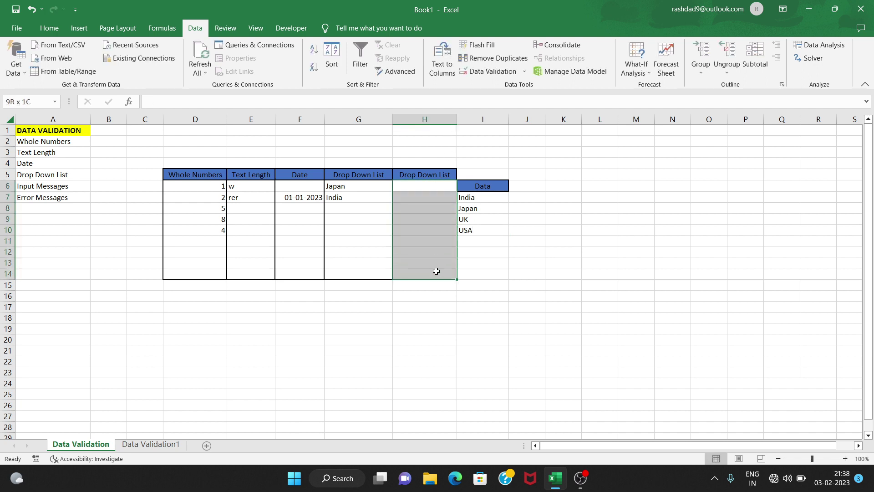
pyautogui.click(524, 71)
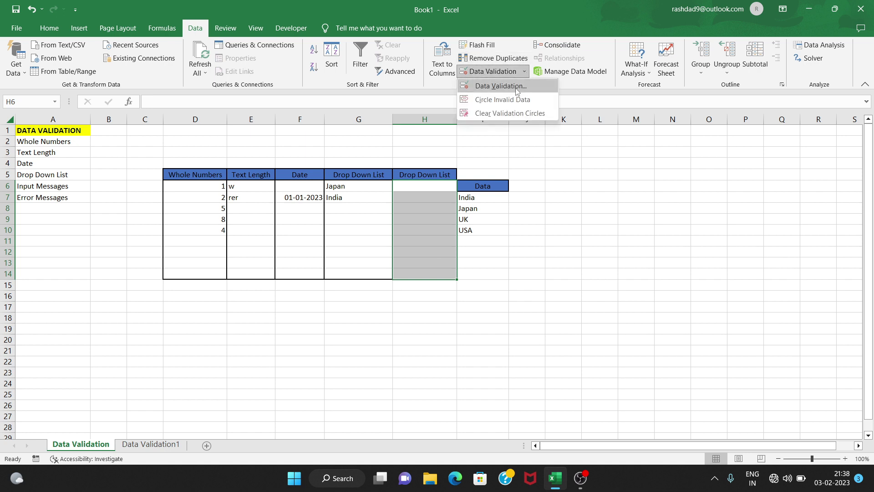
pyautogui.click(517, 87)
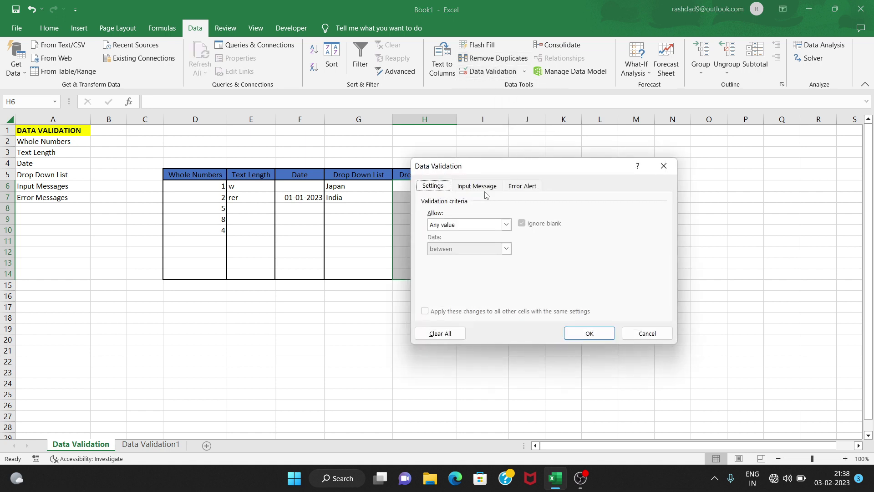
pyautogui.click(505, 224)
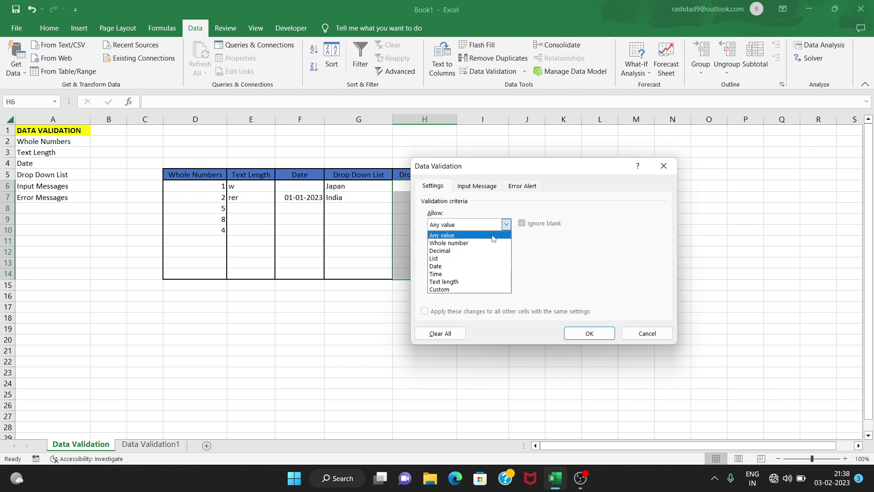
pyautogui.click(443, 260)
pyautogui.click(463, 272)
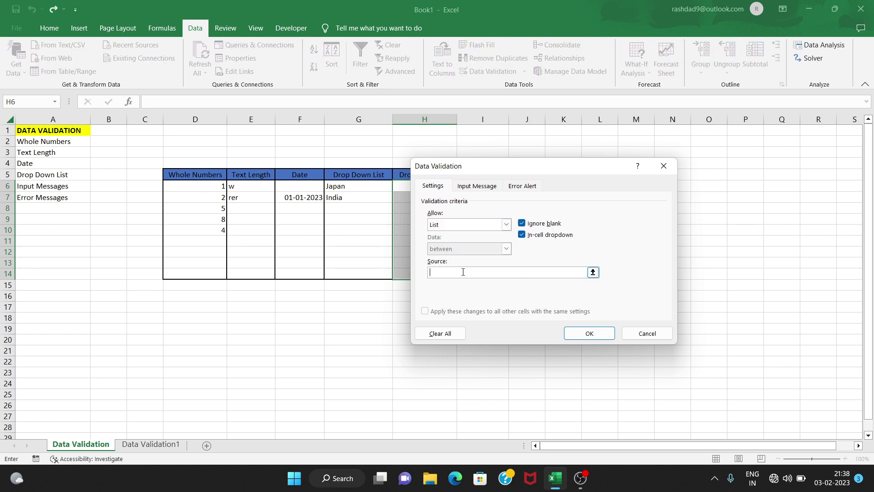
pyautogui.click(593, 272)
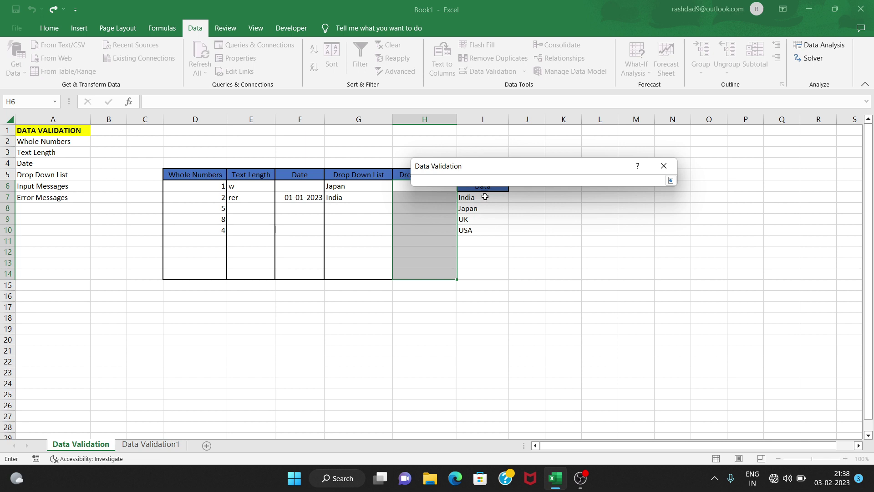
pyautogui.moveTo(494, 166); pyautogui.dragTo(621, 154)
pyautogui.moveTo(481, 199); pyautogui.dragTo(487, 230)
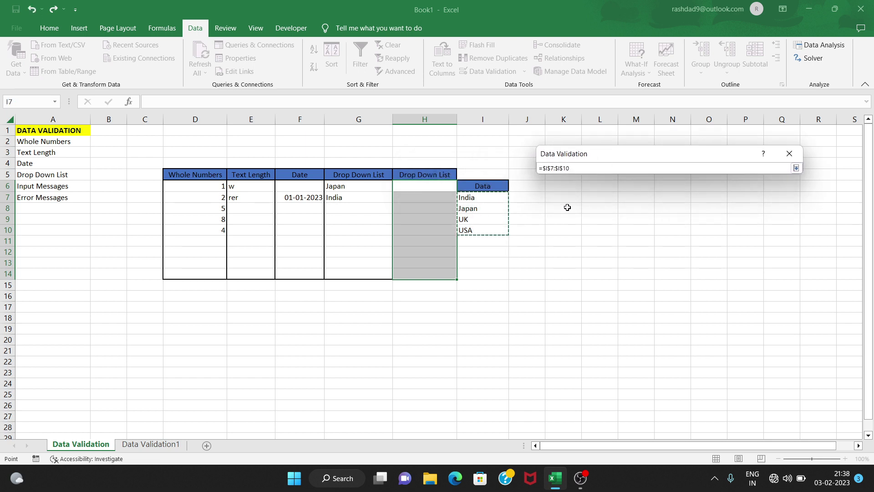
pyautogui.click(797, 168)
pyautogui.click(713, 320)
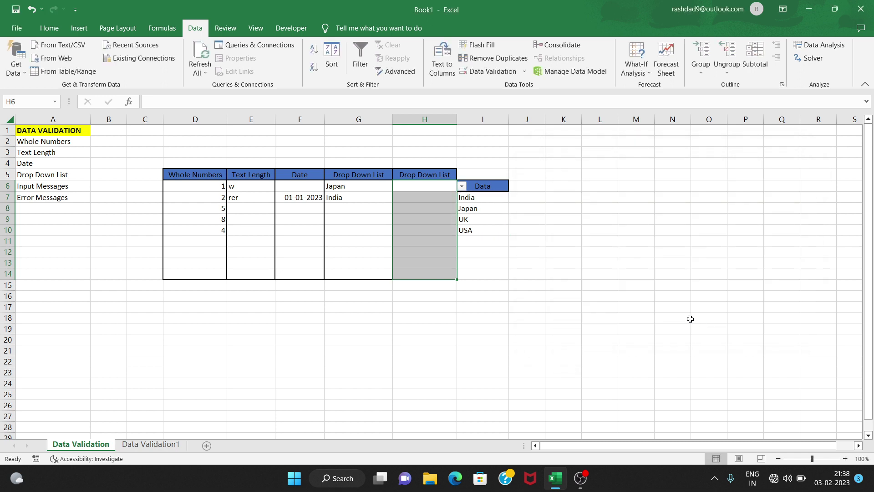
# Choose Japan in H6 and India in H7 from the cells' drop-down lists.
pyautogui.click(449, 186)
pyautogui.click(462, 186)
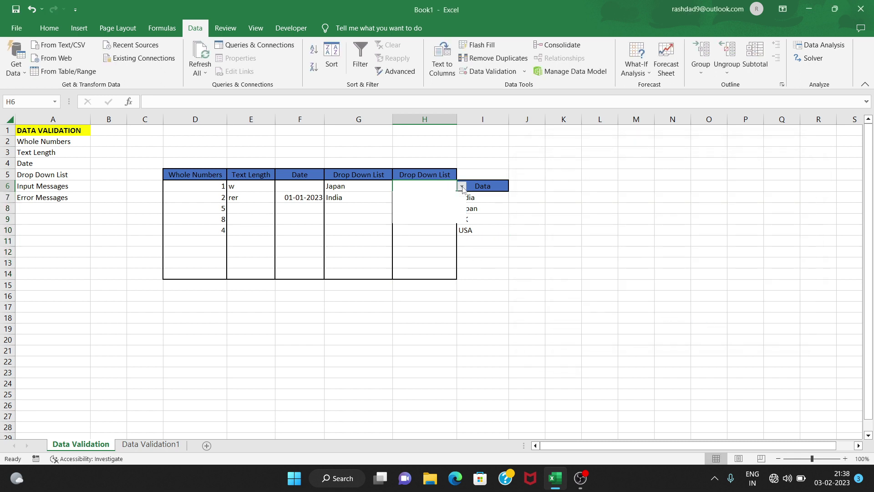
pyautogui.click(442, 204)
pyautogui.press('Return')
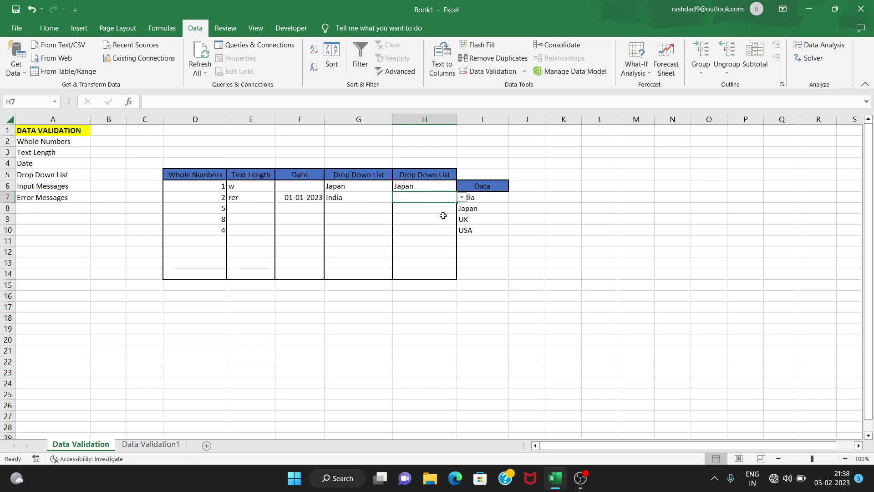
pyautogui.click(462, 198)
pyautogui.click(448, 208)
# Clear Japan from I8 in the Data column and pick the blank entry from H8's drop-down list.
pyautogui.click(493, 210)
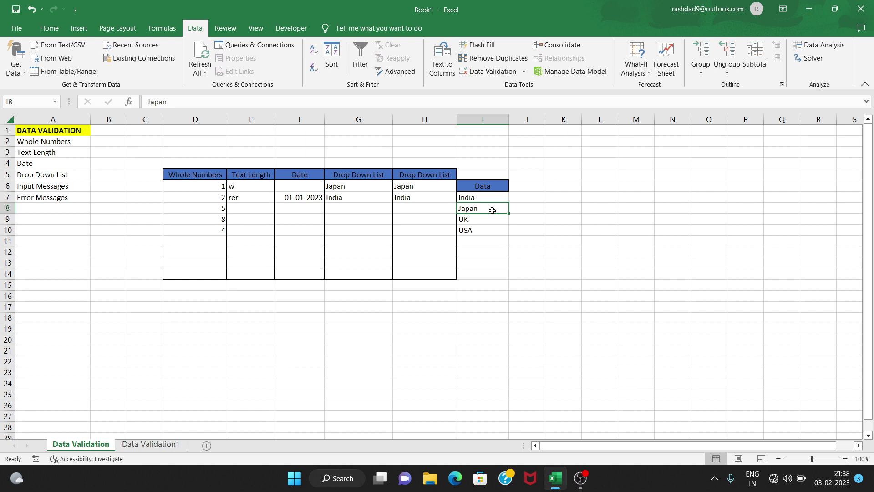
pyautogui.press('BackSpace')
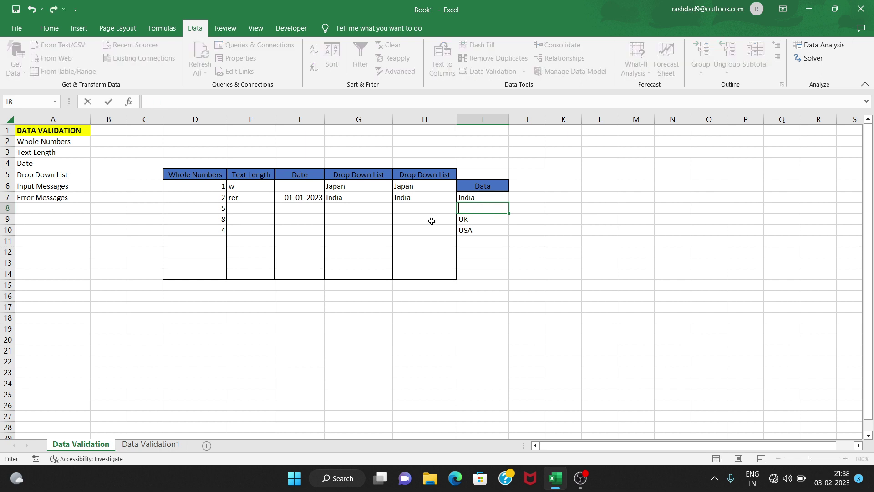
pyautogui.click(432, 208)
pyautogui.click(462, 208)
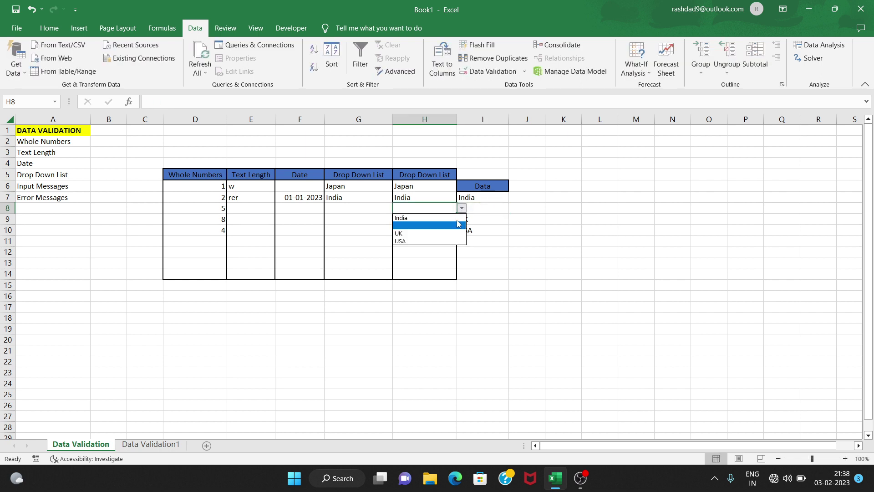
pyautogui.click(421, 226)
# Choose UK in H8 from its drop-down list, and replace it with USA.
pyautogui.click(461, 208)
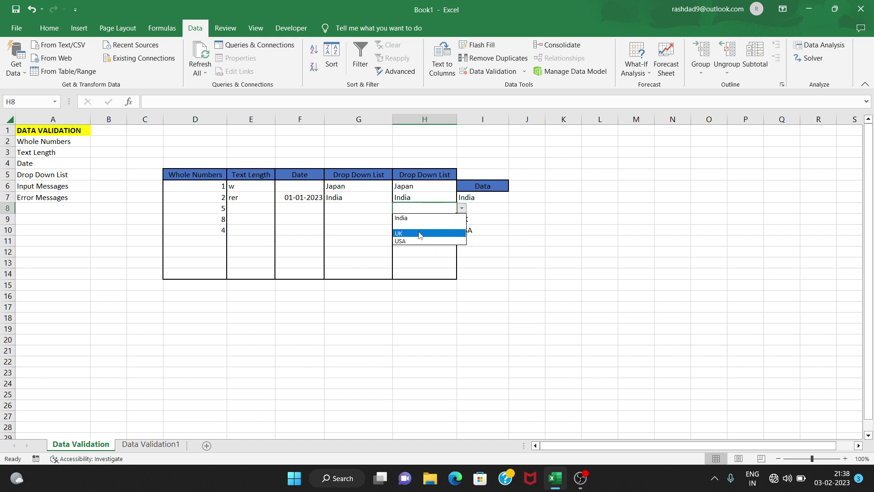
pyautogui.click(418, 233)
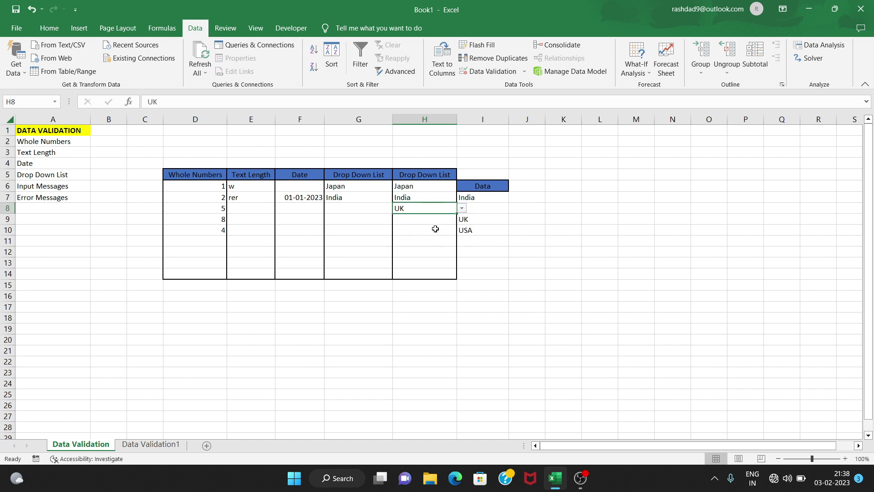
pyautogui.click(462, 209)
pyautogui.click(426, 241)
pyautogui.click(426, 229)
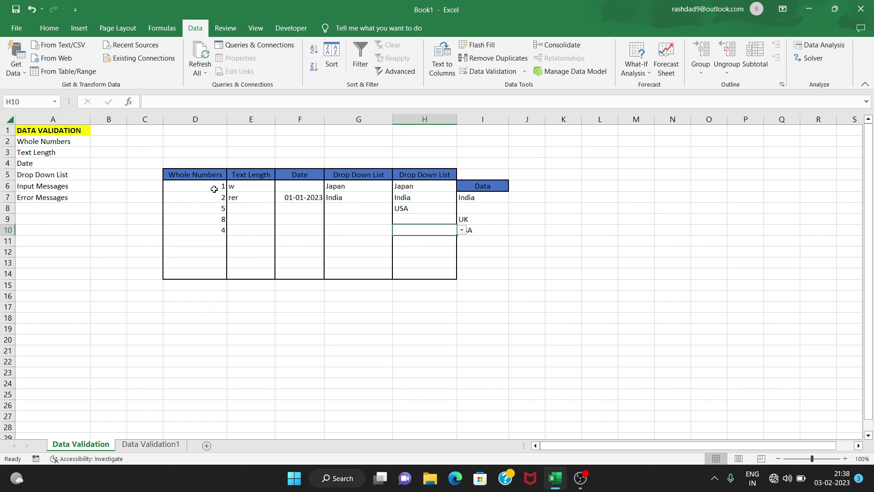
# Try to enter 89 in D12 of the Whole Numbers column and discard the entry.
pyautogui.click(189, 187)
pyautogui.click(203, 251)
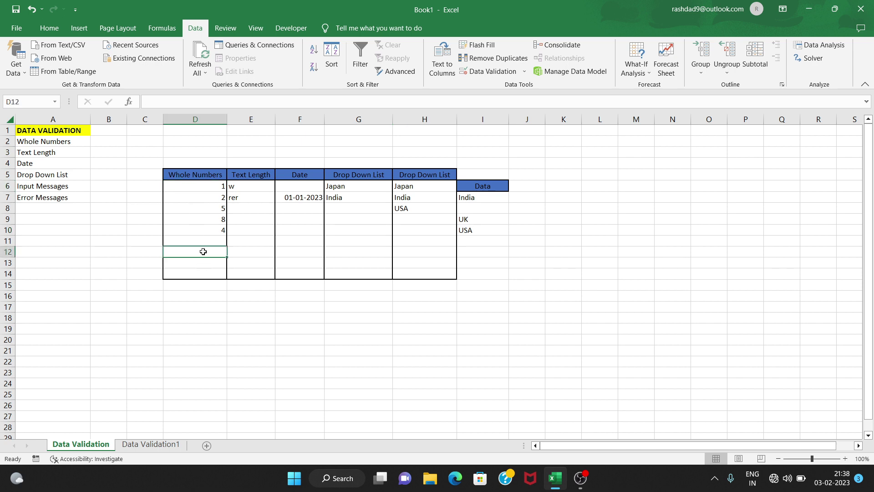
pyautogui.write('89')
pyautogui.press('Return')
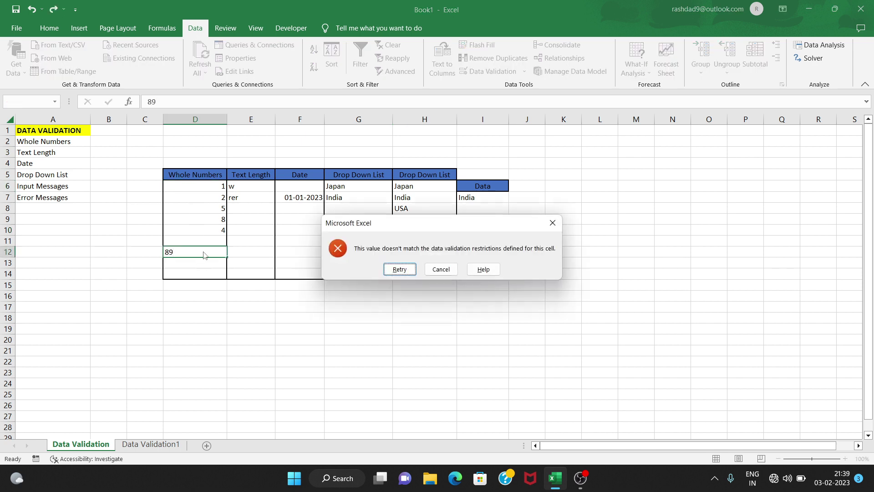
pyautogui.moveTo(388, 223); pyautogui.dragTo(349, 203)
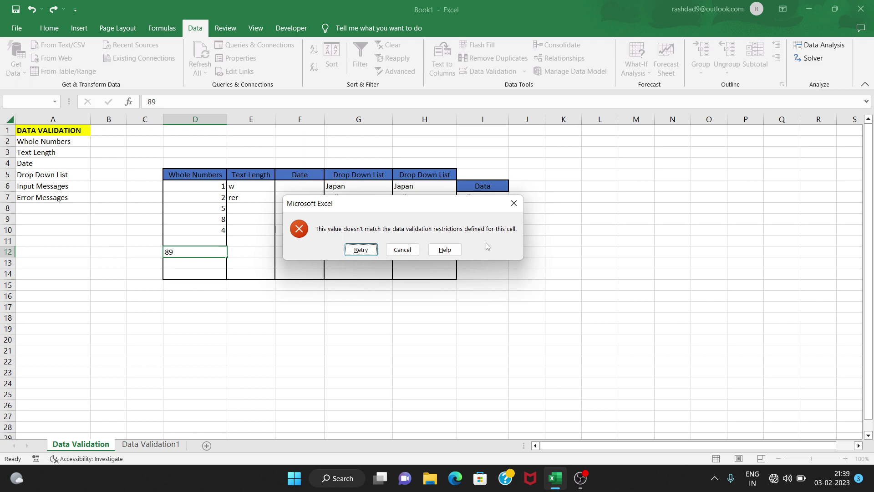
pyautogui.click(360, 250)
pyautogui.press('Escape')
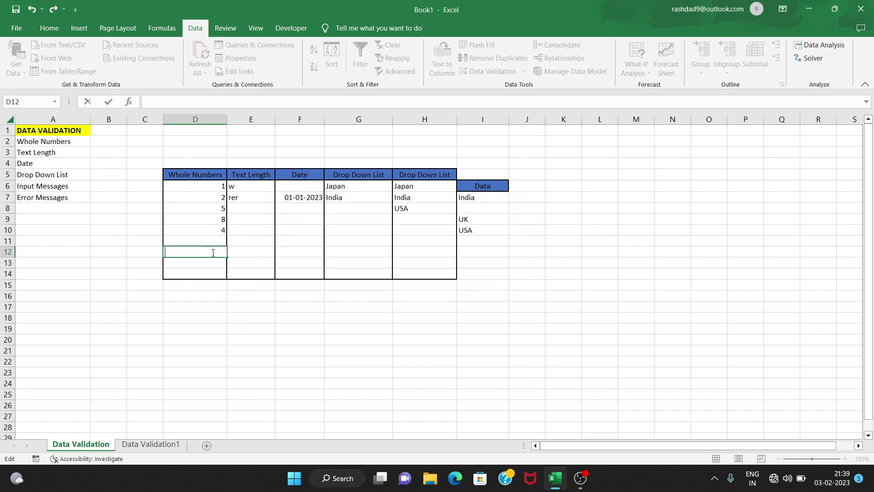
# Add an error alert to D6 to D14 with the title Not Valid and the message "Please enter values between 1 to 10".
pyautogui.moveTo(212, 185); pyautogui.dragTo(214, 274)
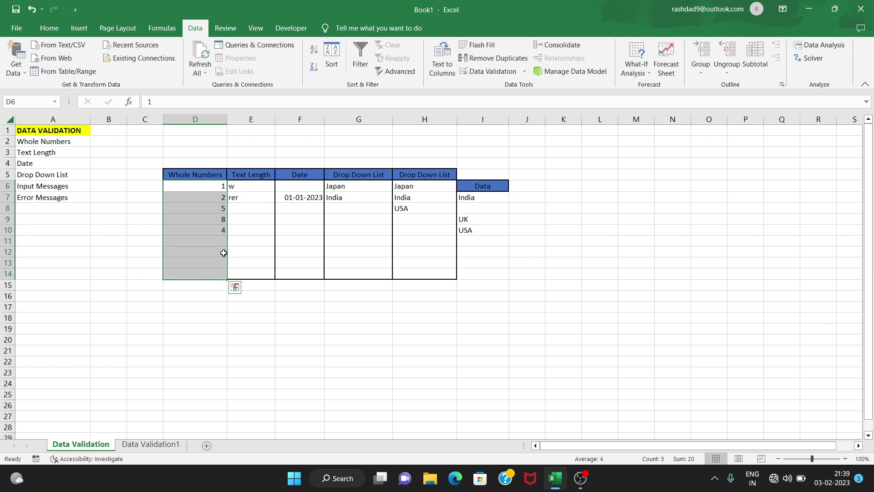
pyautogui.click(513, 72)
pyautogui.click(517, 87)
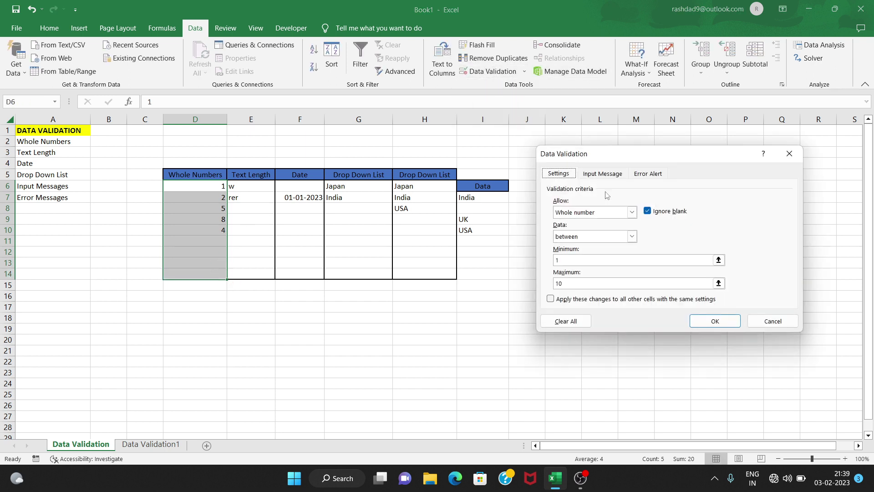
pyautogui.click(640, 176)
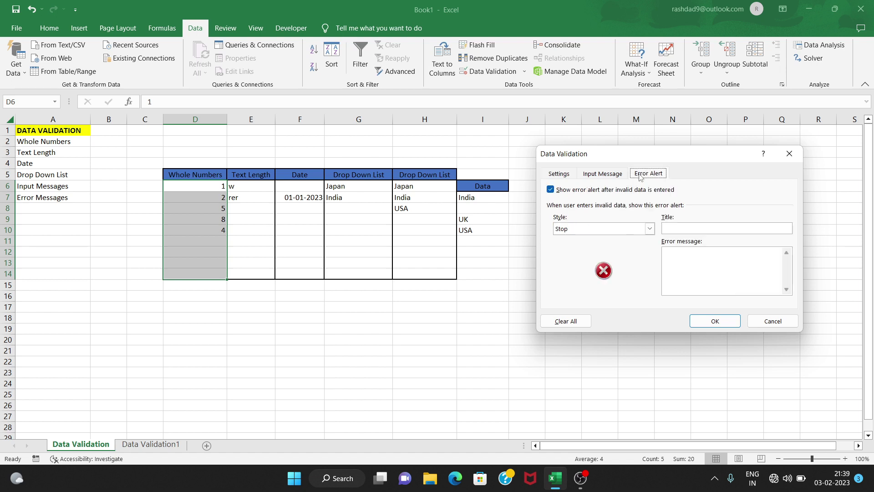
pyautogui.click(677, 226)
pyautogui.write('Not Valid')
pyautogui.click(688, 260)
pyautogui.click(560, 172)
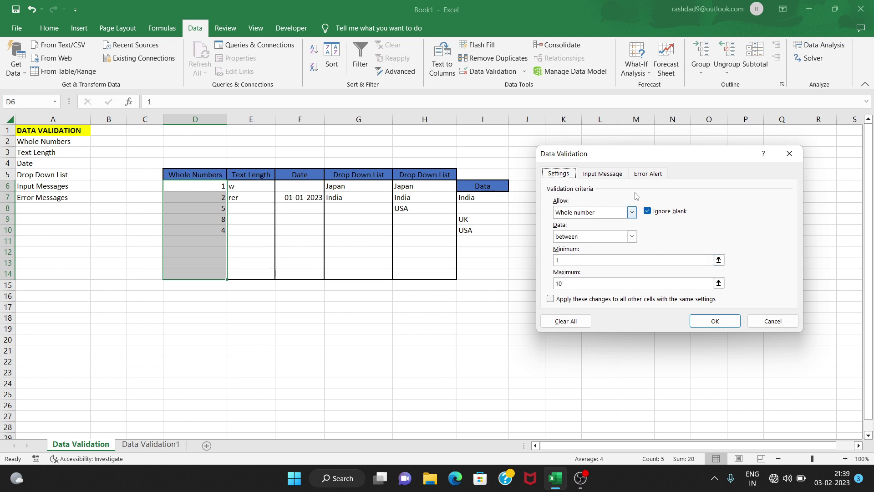
pyautogui.click(648, 173)
pyautogui.click(696, 263)
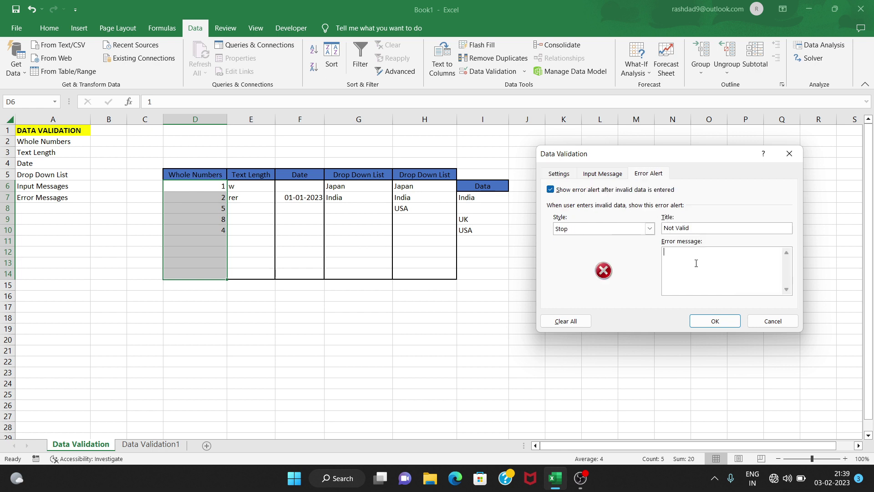
pyautogui.write('Please enter values between 1 to 10')
pyautogui.click(715, 321)
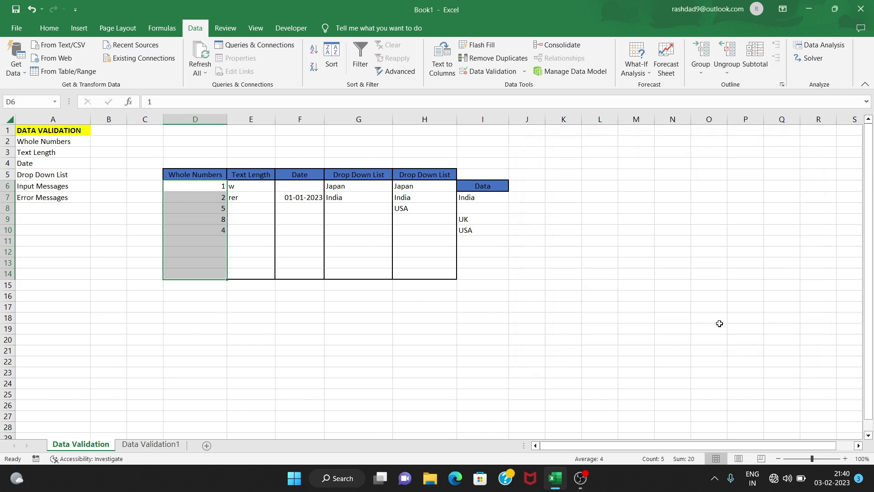
# Try to enter 34 in D11 to test the custom error alert, and dismiss the alert.
pyautogui.click(215, 240)
pyautogui.write('34')
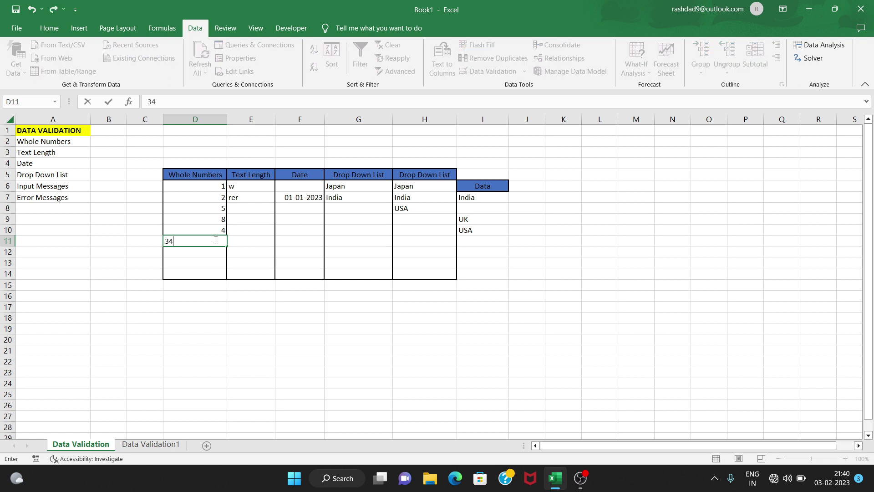
pyautogui.press('Return')
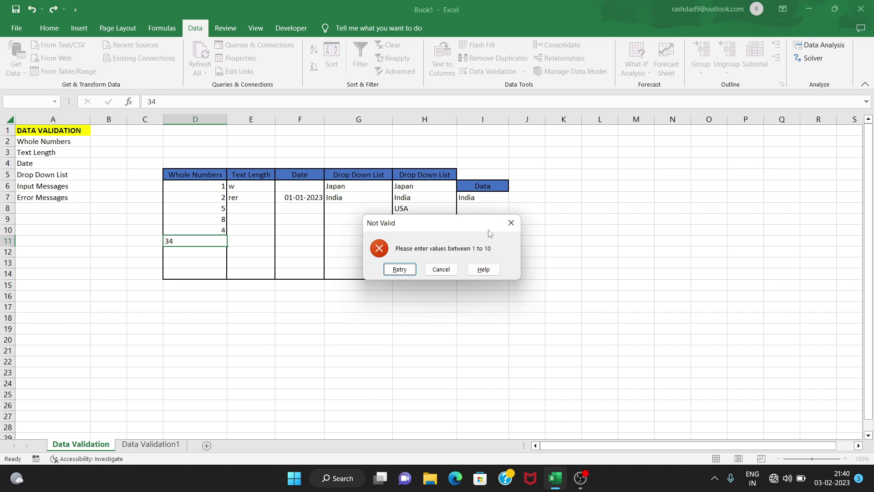
pyautogui.click(511, 222)
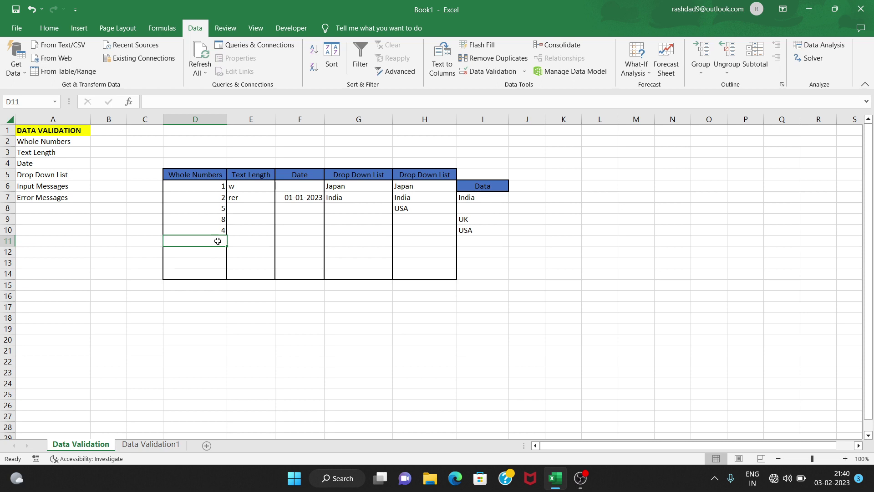
pyautogui.click(213, 185)
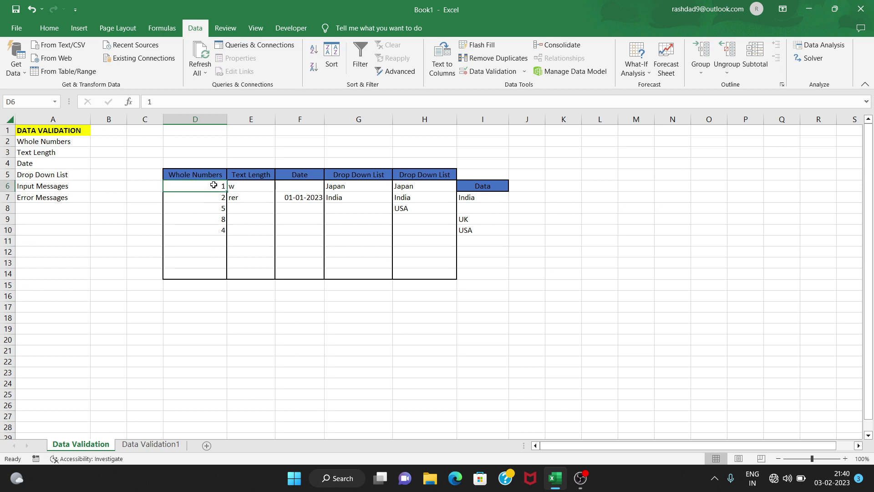
pyautogui.click(204, 240)
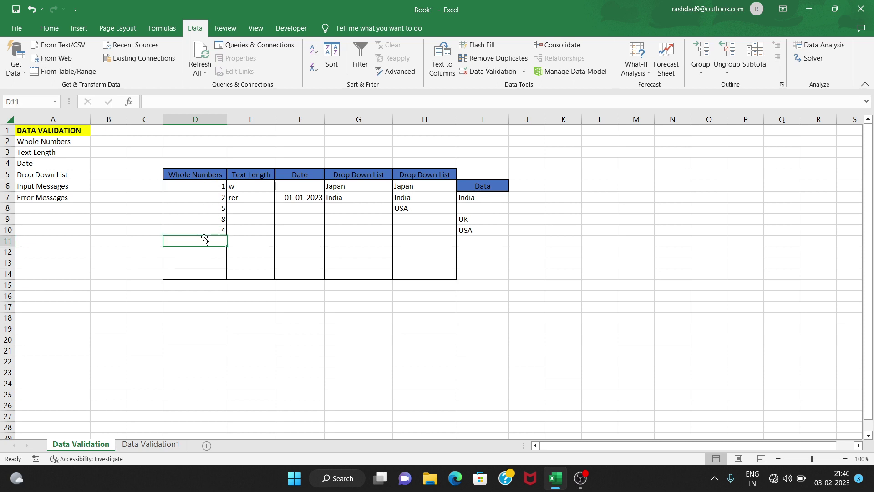
# Add an input message titled Info to D6 to D14, reading "enter values between 1 to 10", and check it on D12 and D10.
pyautogui.moveTo(209, 186); pyautogui.dragTo(215, 273)
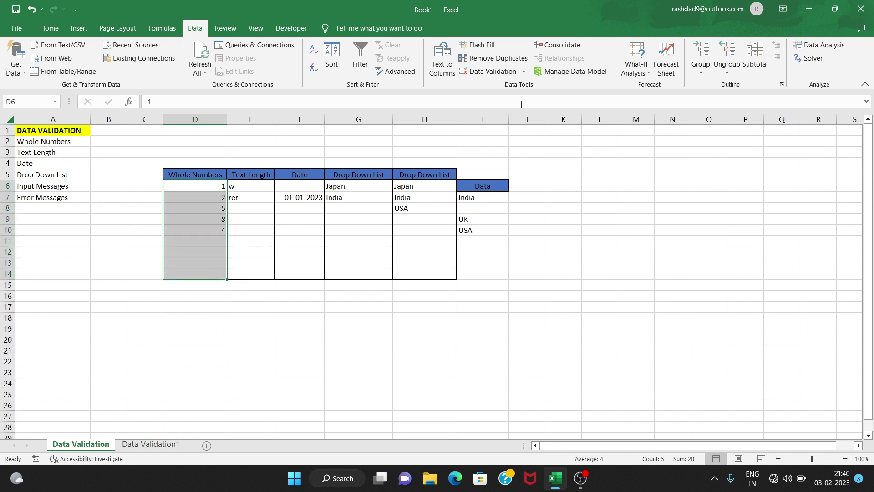
pyautogui.click(525, 73)
pyautogui.click(497, 86)
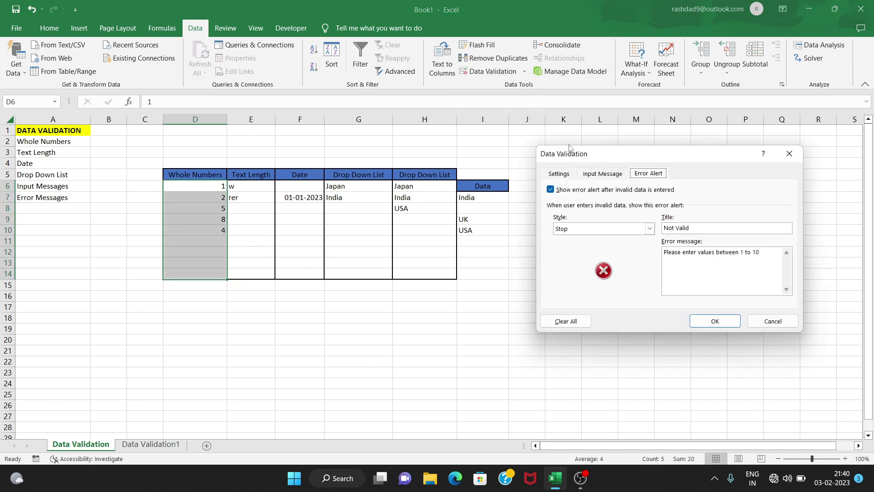
pyautogui.click(599, 175)
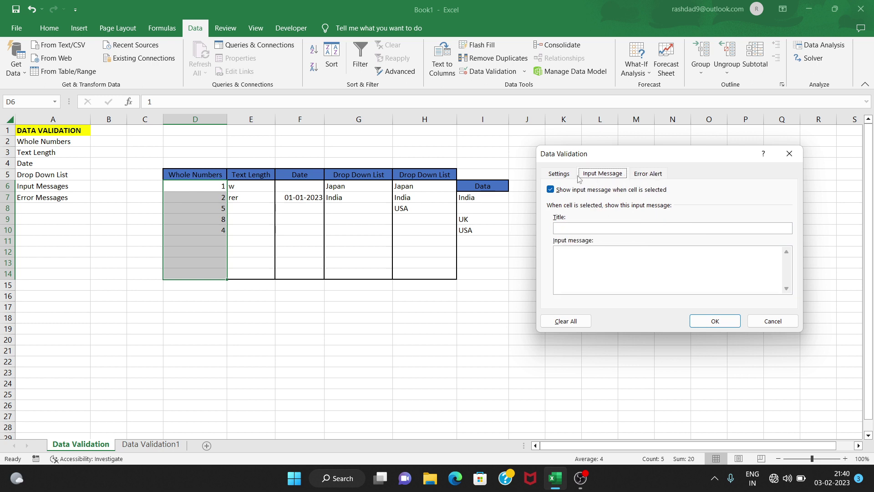
pyautogui.click(555, 172)
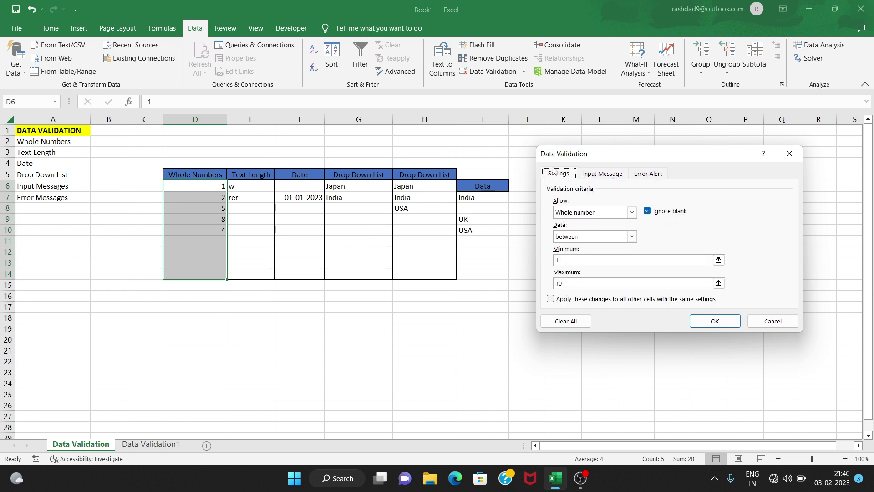
pyautogui.click(613, 174)
pyautogui.click(591, 227)
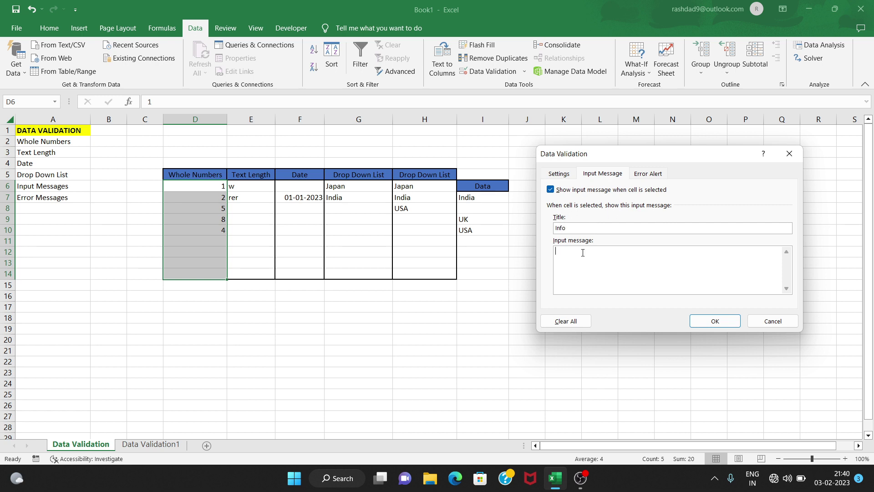
pyautogui.write('nter values between 1 to 10')
pyautogui.click(707, 323)
pyautogui.click(203, 250)
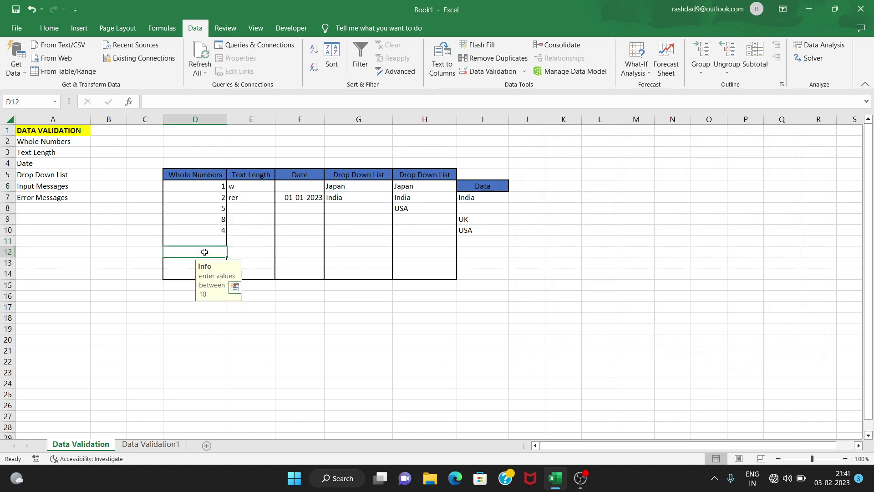
pyautogui.click(205, 228)
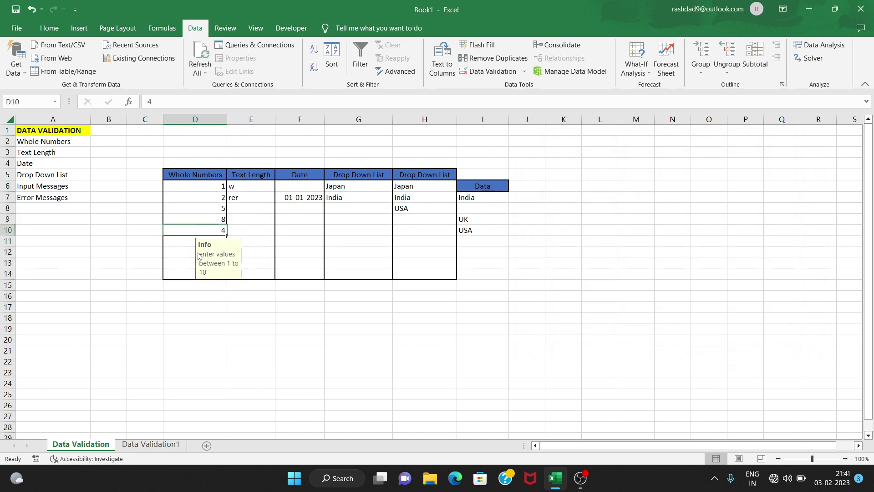
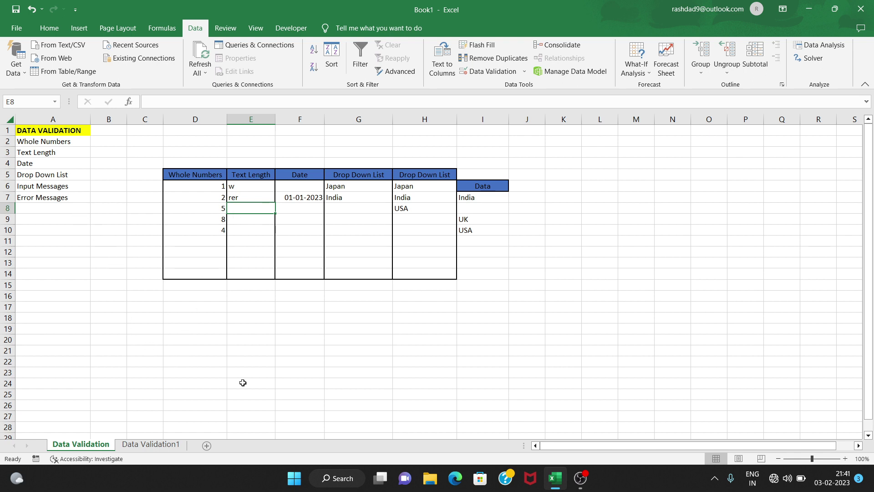
# Switch to the Data Validation1 sheet and review the existing numbers in D7 to D11 of the Whole Numbers column.
pyautogui.click(151, 445)
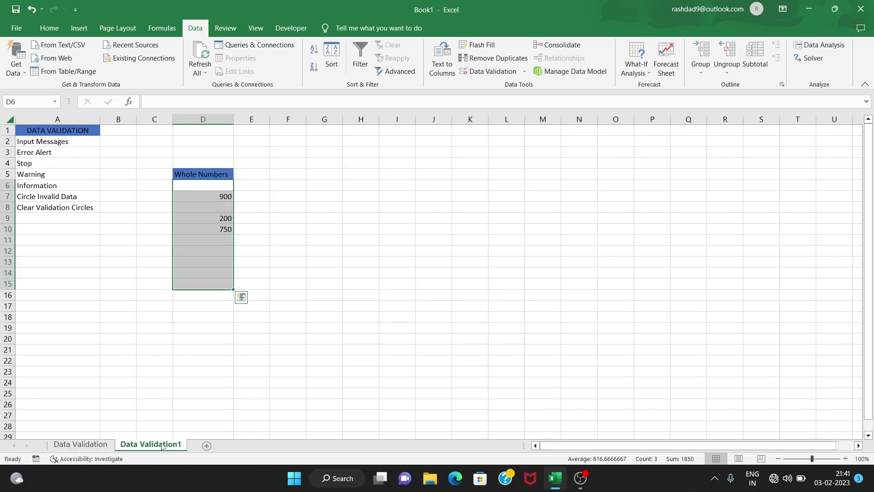
pyautogui.click(201, 229)
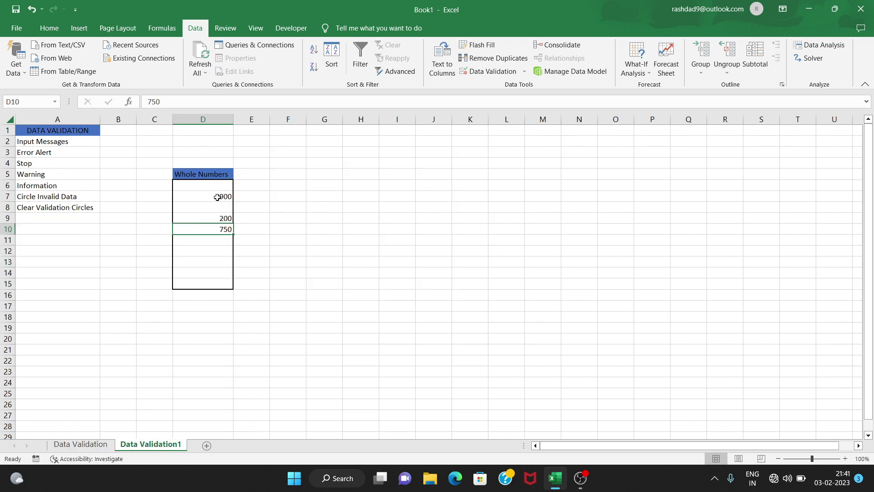
pyautogui.moveTo(218, 195); pyautogui.dragTo(220, 246)
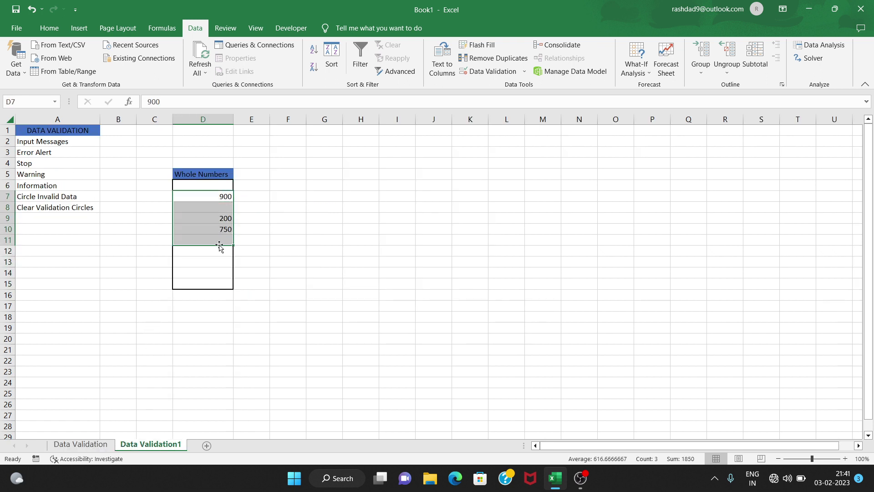
pyautogui.click(257, 193)
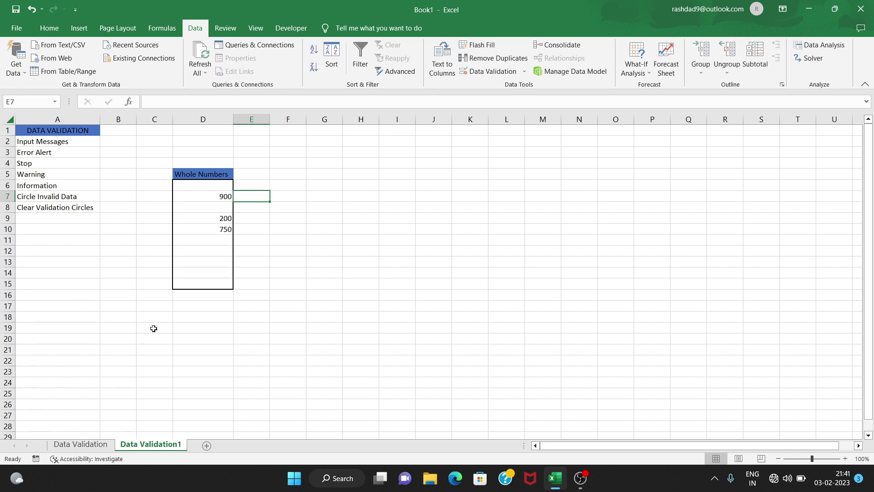
# Add a data validation rule to D6 to D15 allowing only whole numbers between 1 and 100.
pyautogui.click(221, 187)
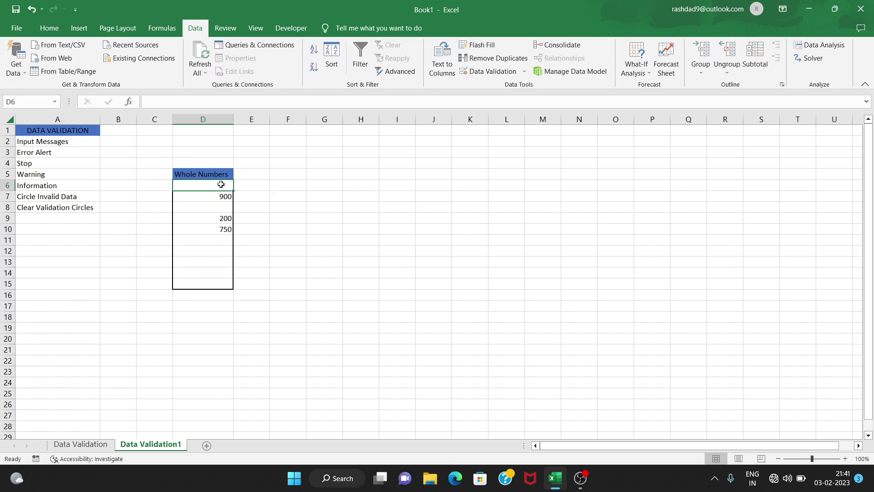
pyautogui.moveTo(221, 182); pyautogui.dragTo(217, 283)
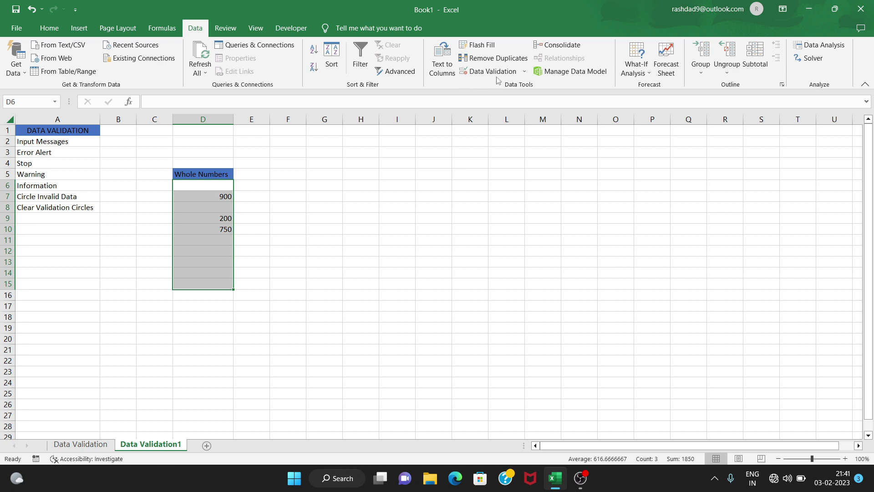
pyautogui.click(524, 72)
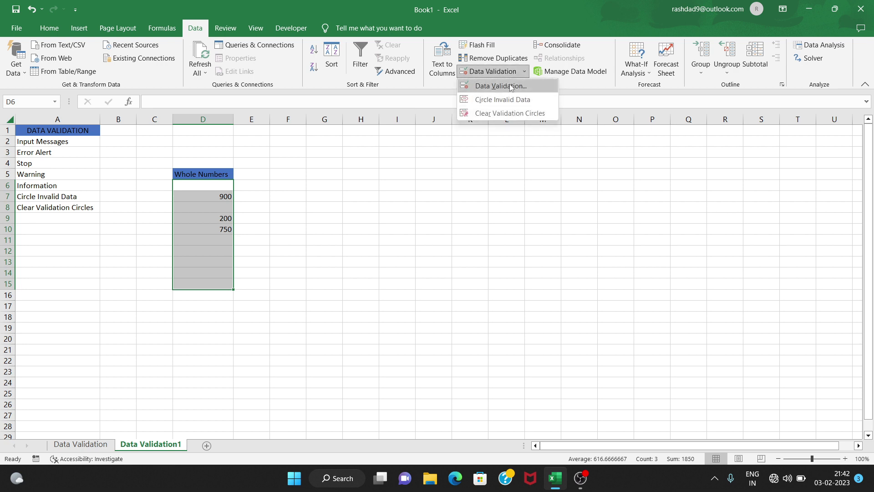
pyautogui.click(509, 86)
pyautogui.click(567, 173)
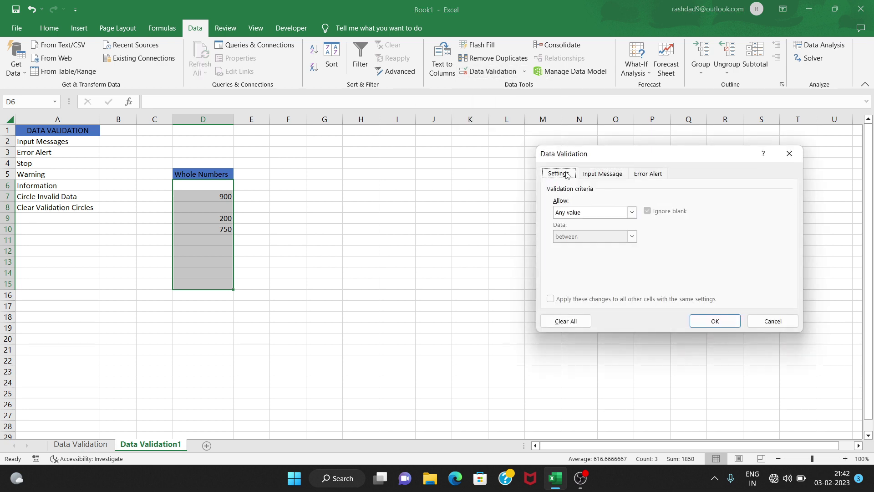
pyautogui.click(632, 213)
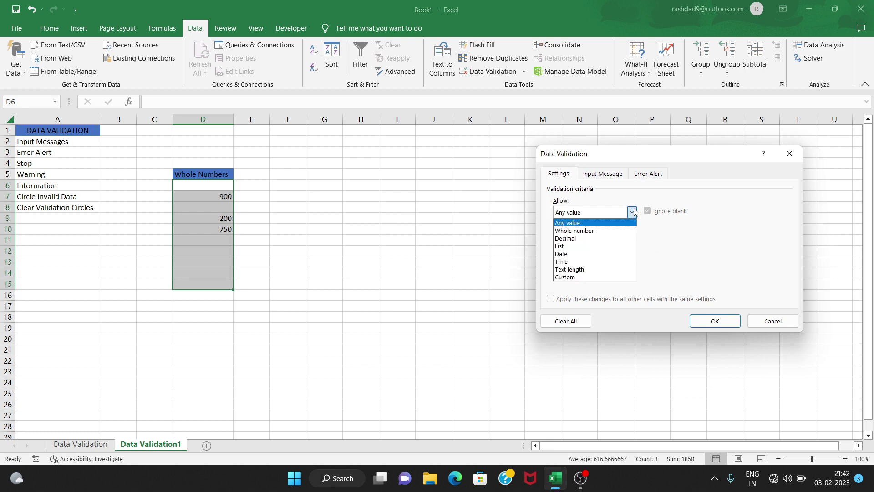
pyautogui.click(620, 230)
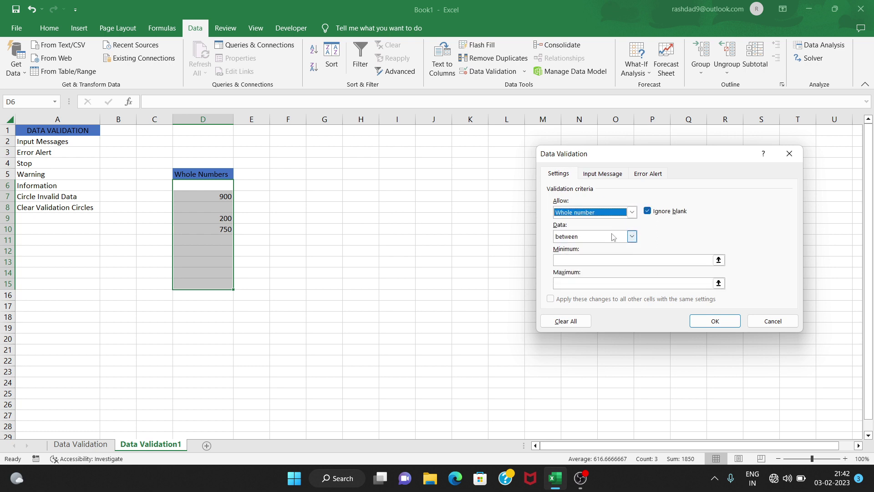
pyautogui.click(614, 258)
pyautogui.write('1')
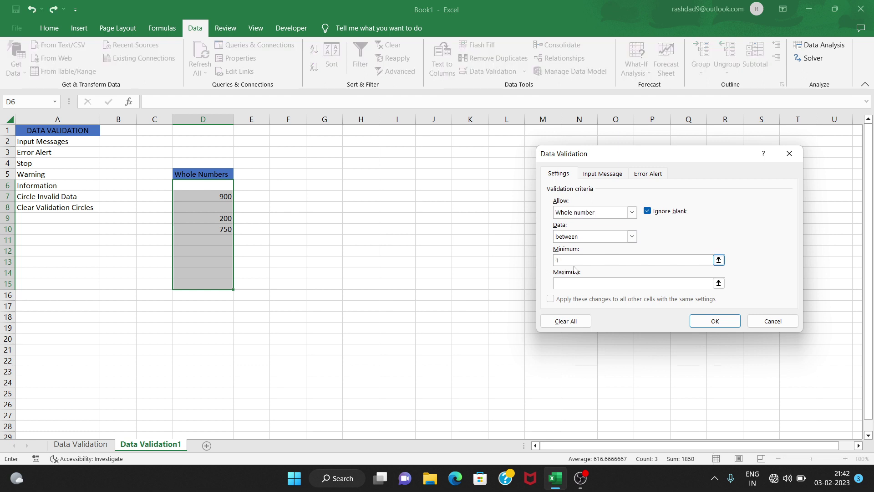
pyautogui.click(569, 284)
pyautogui.write('100')
pyautogui.click(693, 324)
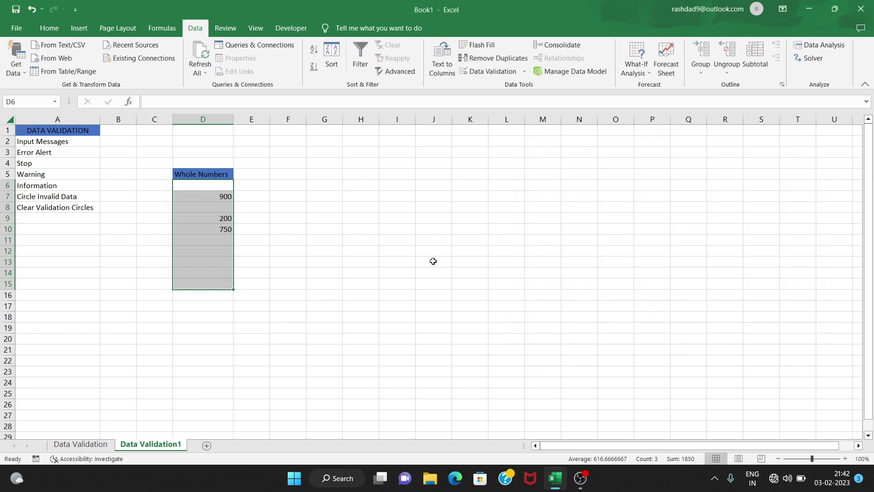
# Enter 1 in D6 of the Whole Numbers column.
pyautogui.click(264, 219)
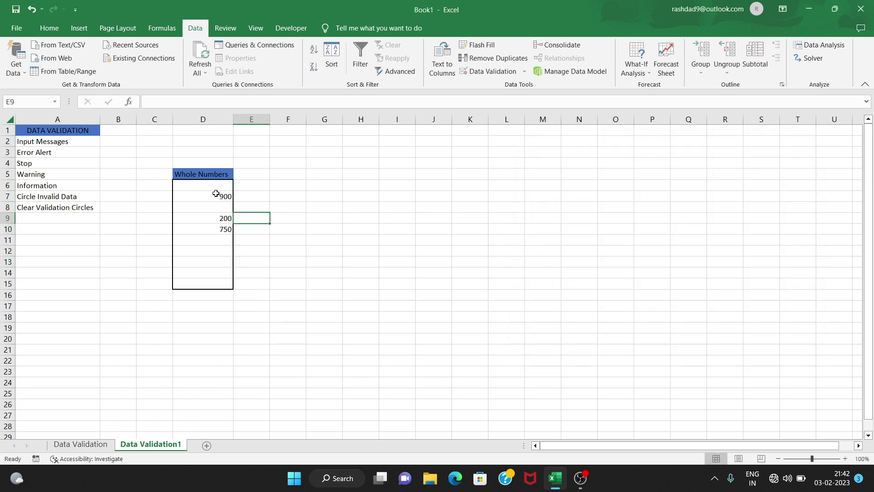
pyautogui.click(222, 184)
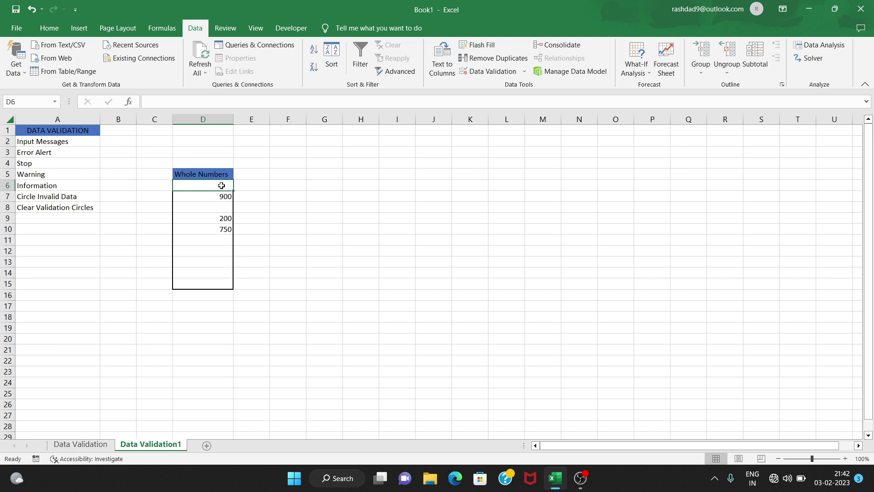
pyautogui.write('1')
pyautogui.press('Return')
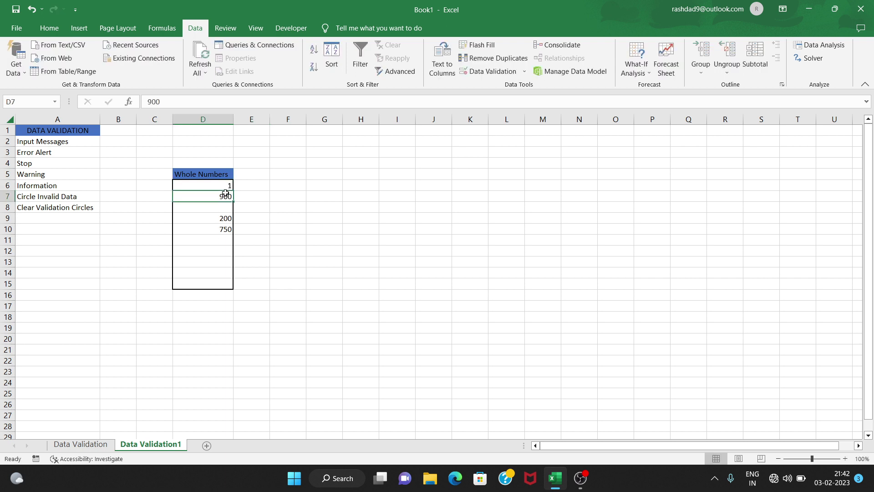
# Try to enter 101 in D12 to test the whole number rule, and dismiss the alert.
pyautogui.click(212, 250)
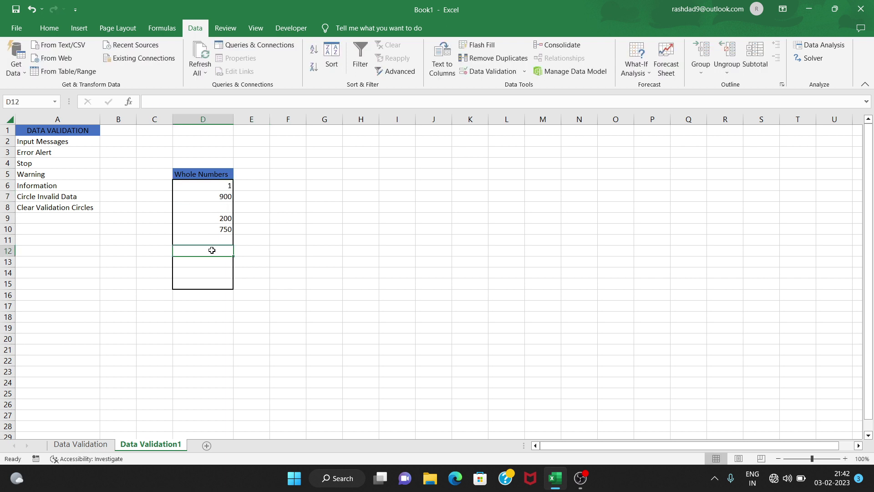
pyautogui.write('101')
pyautogui.press('Return')
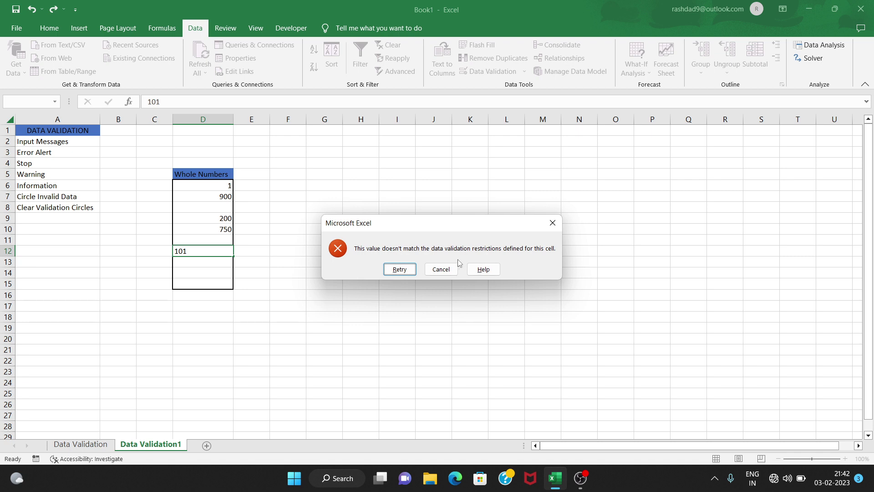
pyautogui.click(553, 223)
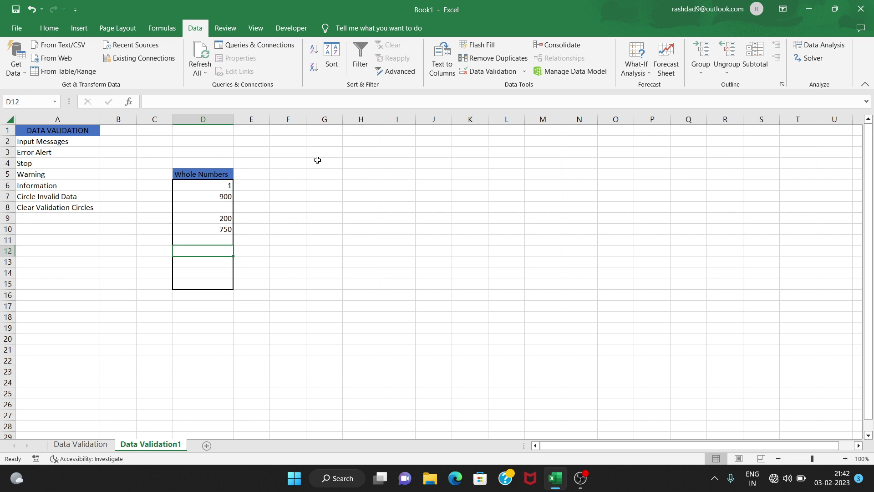
# Repeat the test of the D6 to D15 rule by trying 101 in D12 again, and discard the entry.
pyautogui.moveTo(226, 186); pyautogui.dragTo(220, 282)
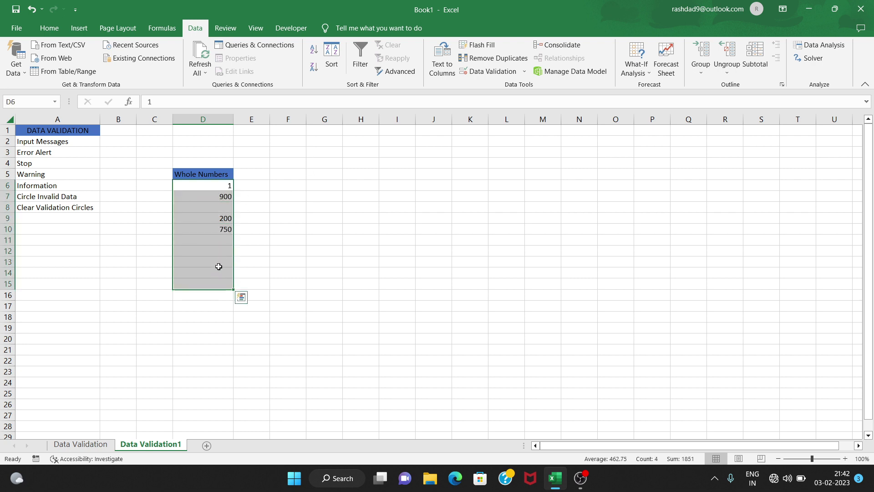
pyautogui.click(211, 252)
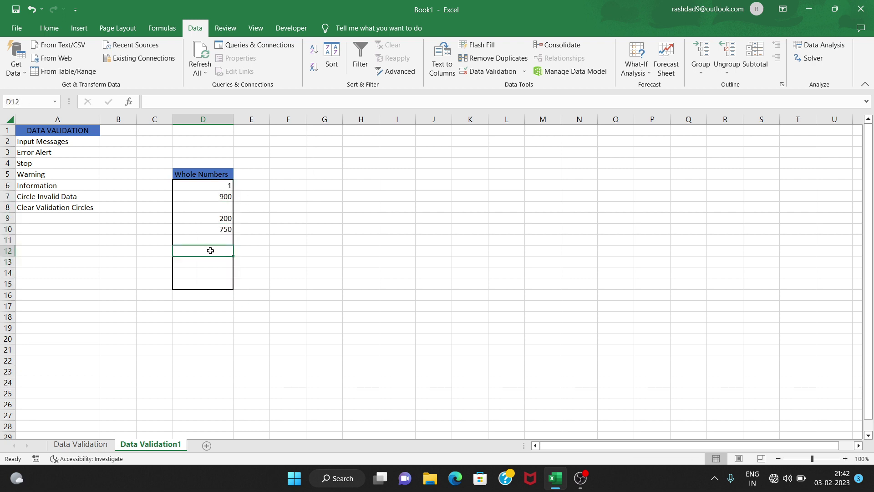
pyautogui.write('101')
pyautogui.press('Return')
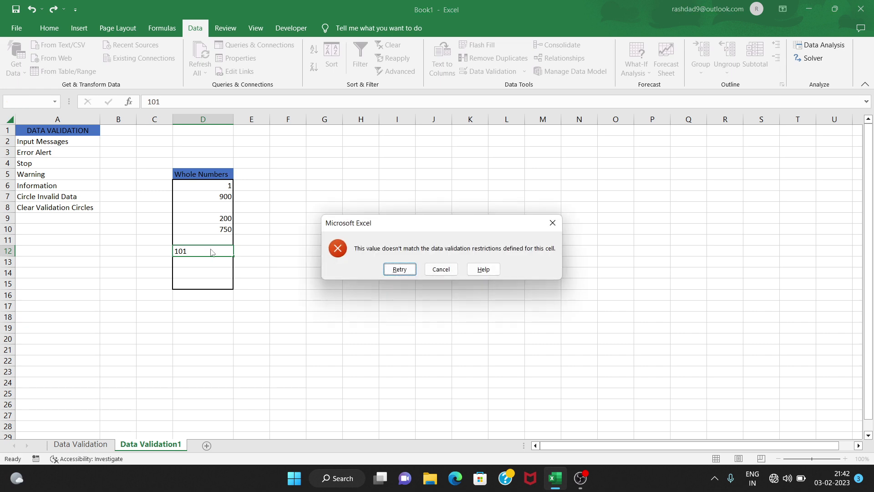
pyautogui.moveTo(462, 229); pyautogui.dragTo(462, 229)
pyautogui.press('Escape')
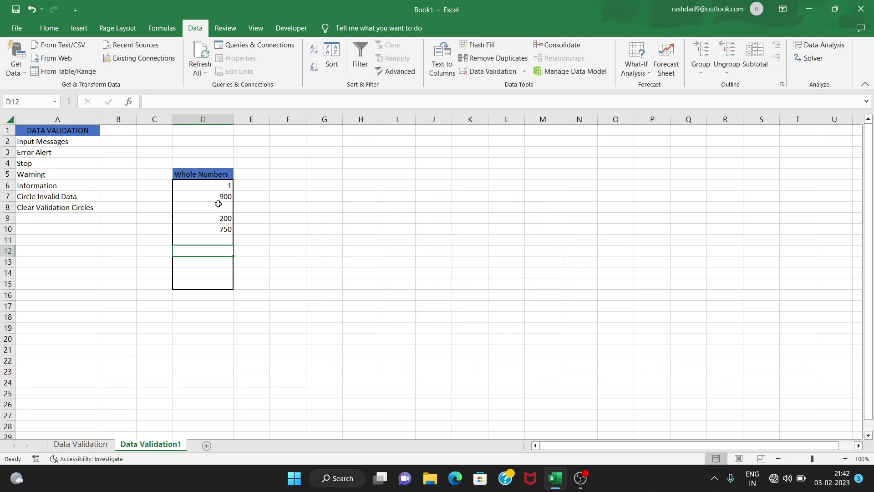
# Circle the invalid data in D6 to D15 of the Whole Numbers column.
pyautogui.click(218, 200)
pyautogui.click(215, 220)
pyautogui.click(216, 228)
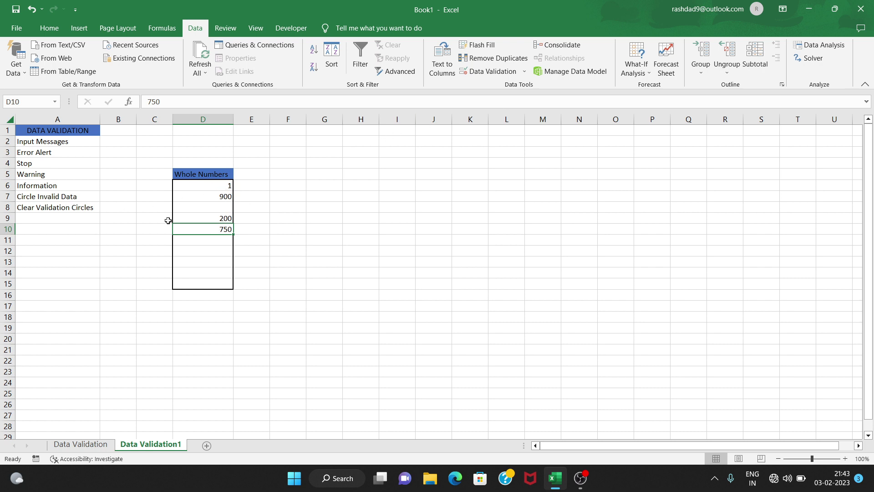
pyautogui.moveTo(210, 186); pyautogui.dragTo(211, 283)
pyautogui.click(524, 71)
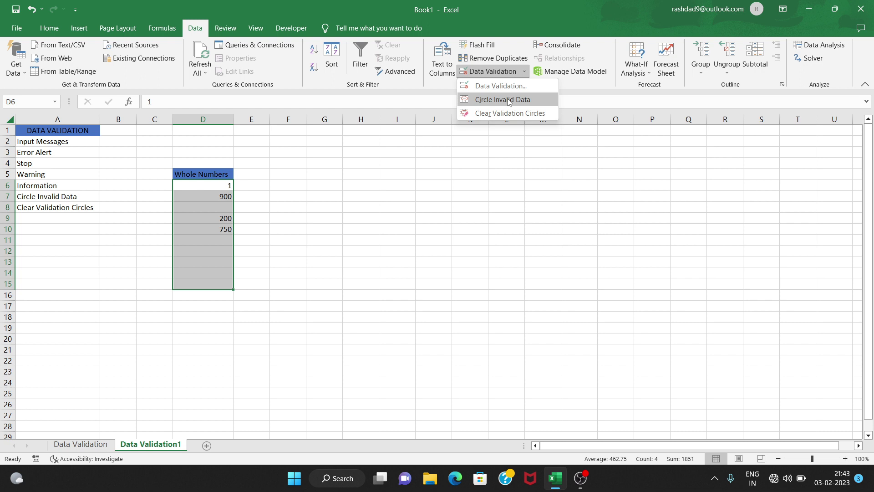
pyautogui.click(509, 102)
pyautogui.click(340, 192)
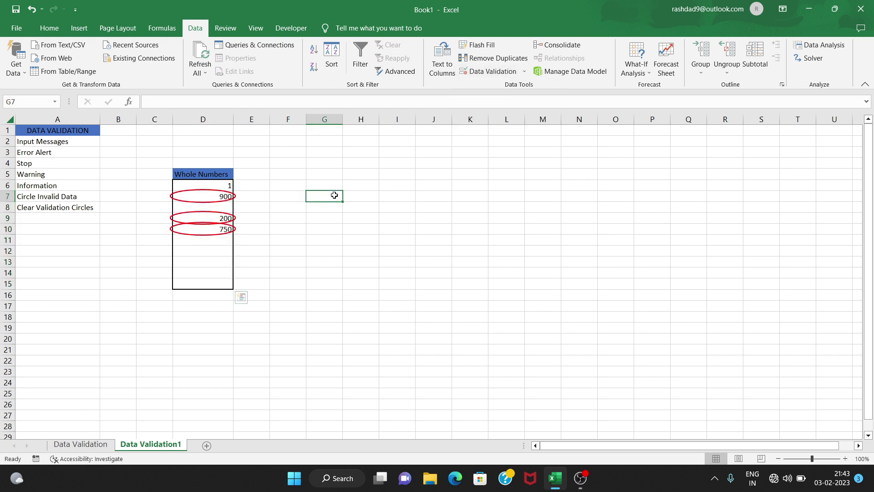
# Examine the circled entries in D7, D9 and D10 of the Whole Numbers column.
pyautogui.click(204, 200)
pyautogui.click(211, 219)
pyautogui.click(213, 236)
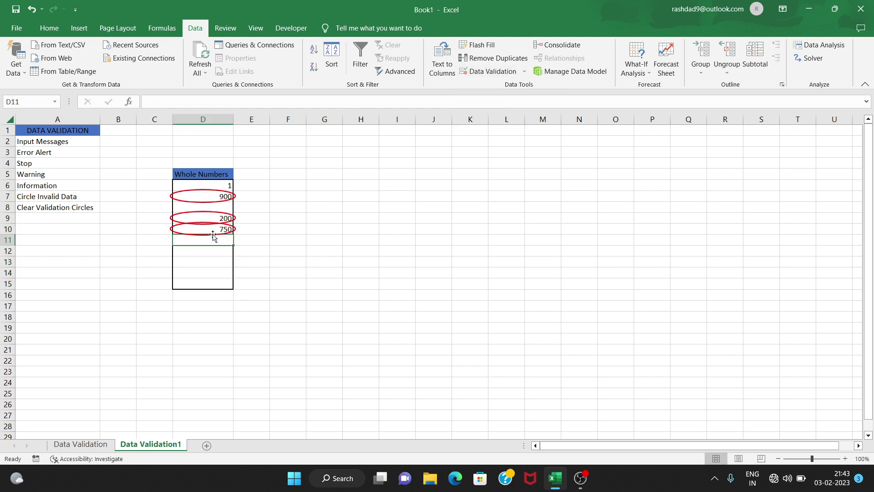
pyautogui.click(214, 227)
pyautogui.click(215, 219)
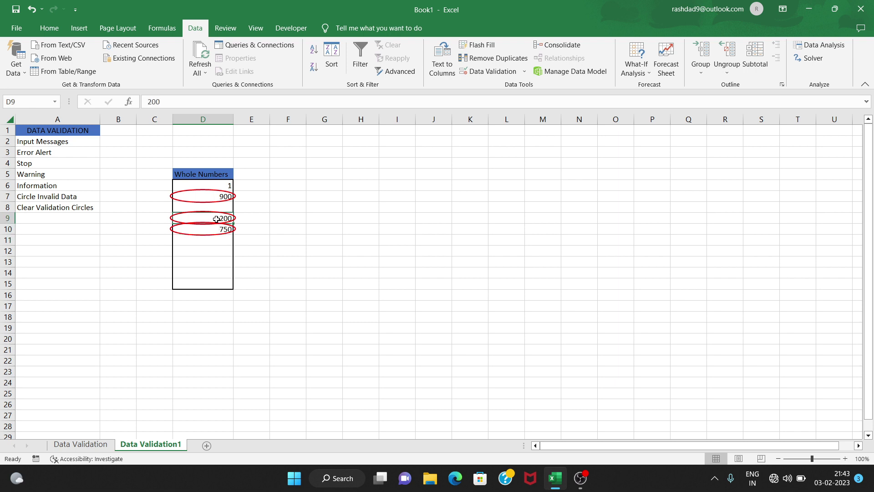
pyautogui.click(223, 196)
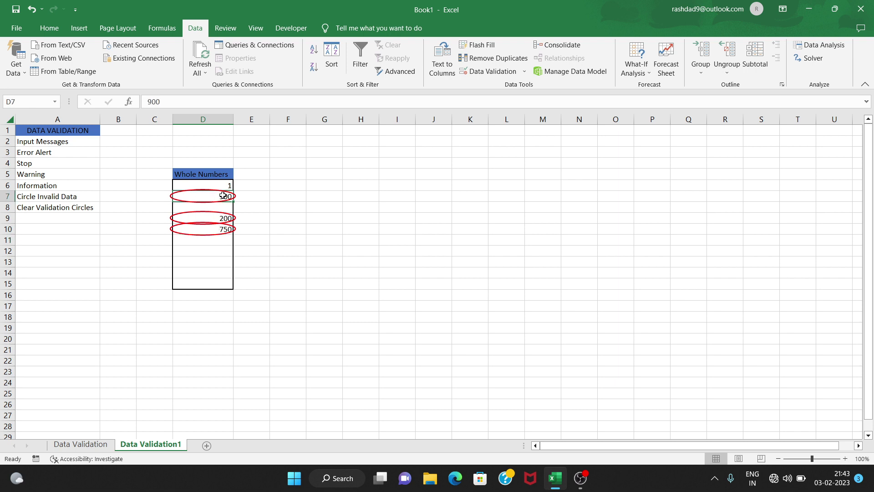
pyautogui.click(222, 225)
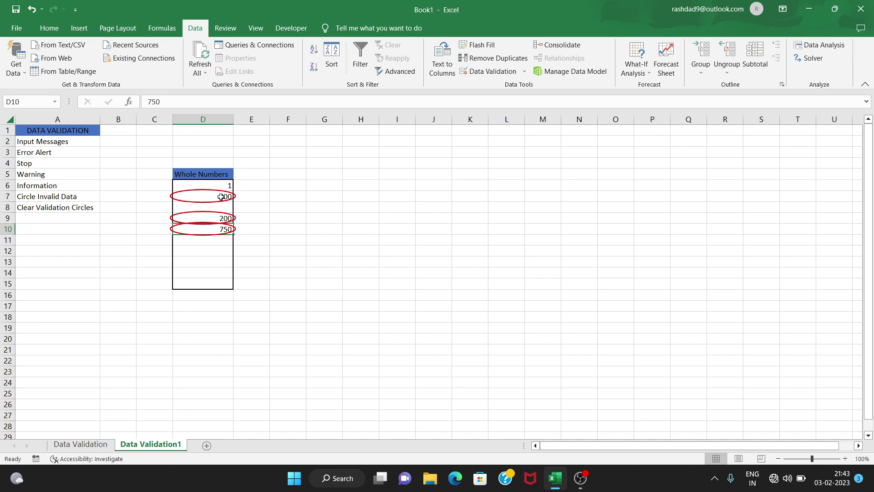
pyautogui.click(524, 72)
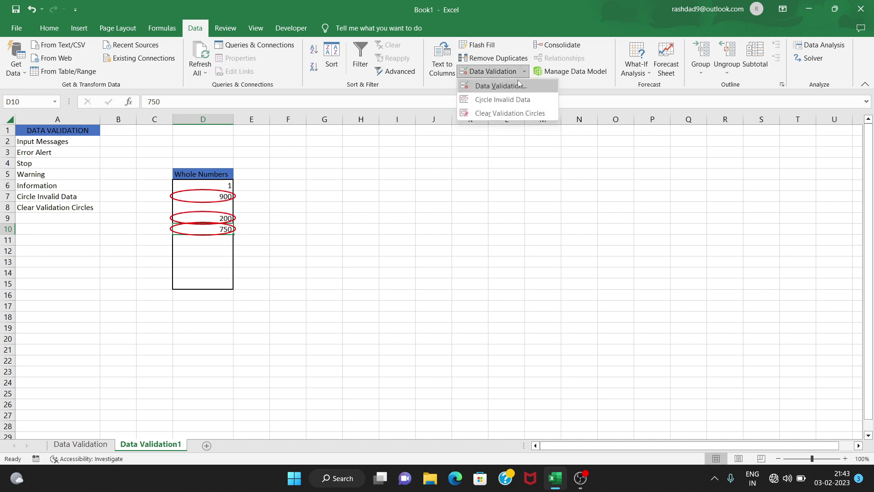
pyautogui.click(211, 237)
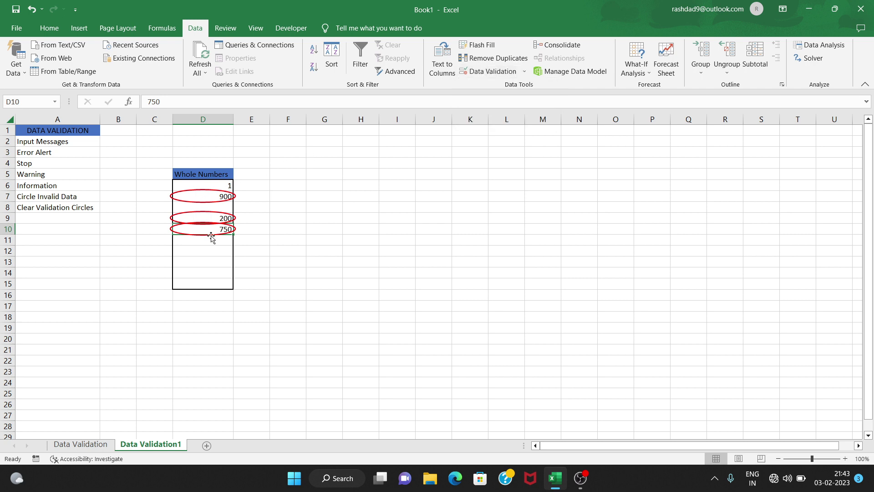
pyautogui.click(211, 237)
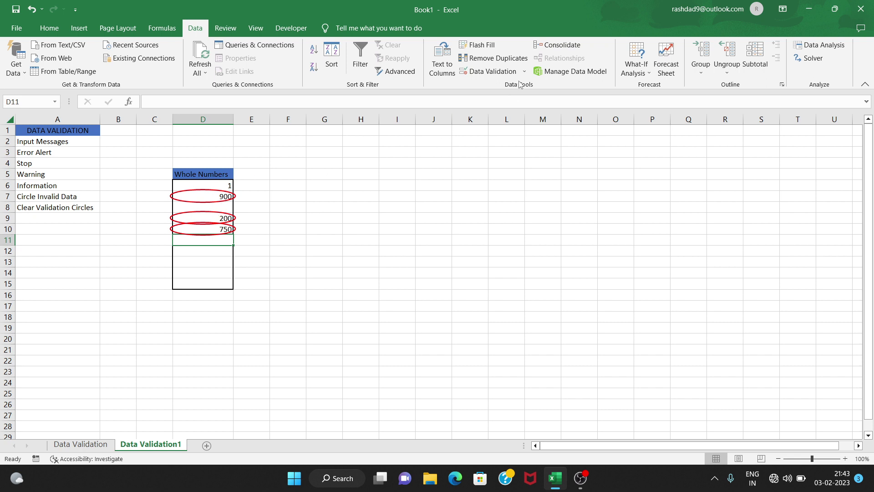
# Clear the validation circles around the invalid entries in the Whole Numbers column.
pyautogui.click(195, 198)
pyautogui.click(211, 220)
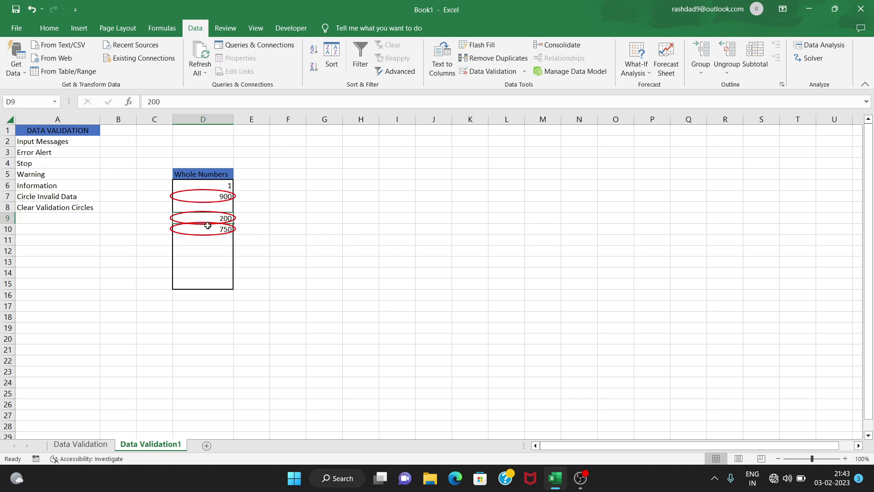
pyautogui.click(215, 189)
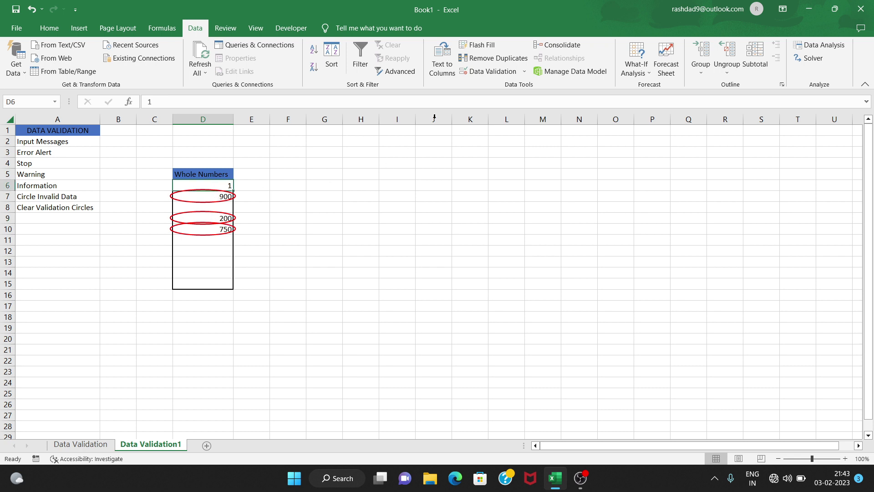
pyautogui.click(526, 74)
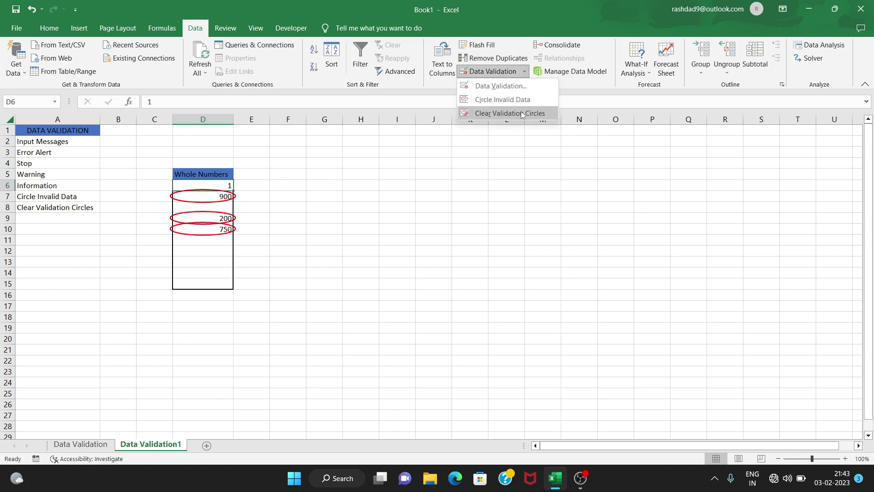
pyautogui.click(522, 114)
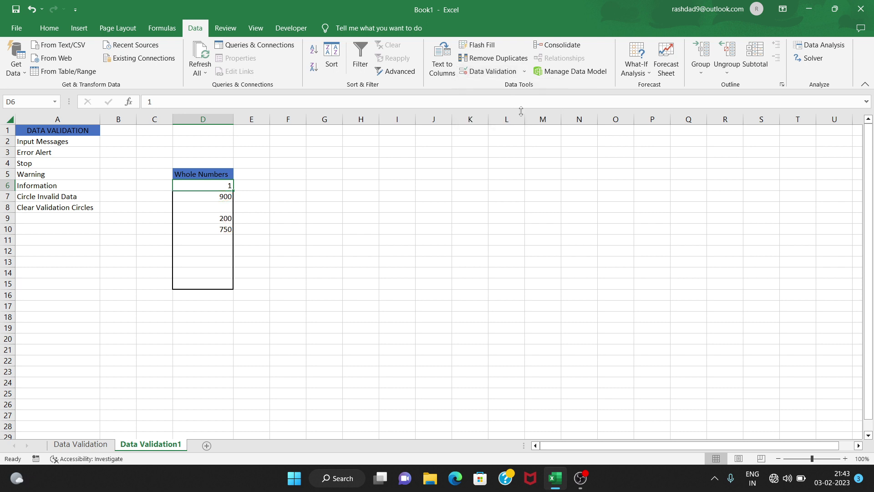
pyautogui.click(223, 205)
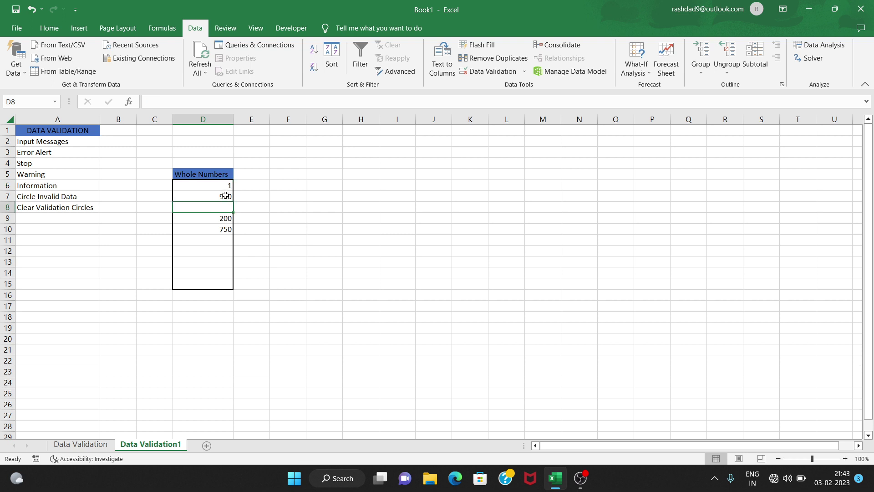
# Set the error alert style of the D6 to D15 validation rule to Warning.
pyautogui.moveTo(225, 185); pyautogui.dragTo(214, 281)
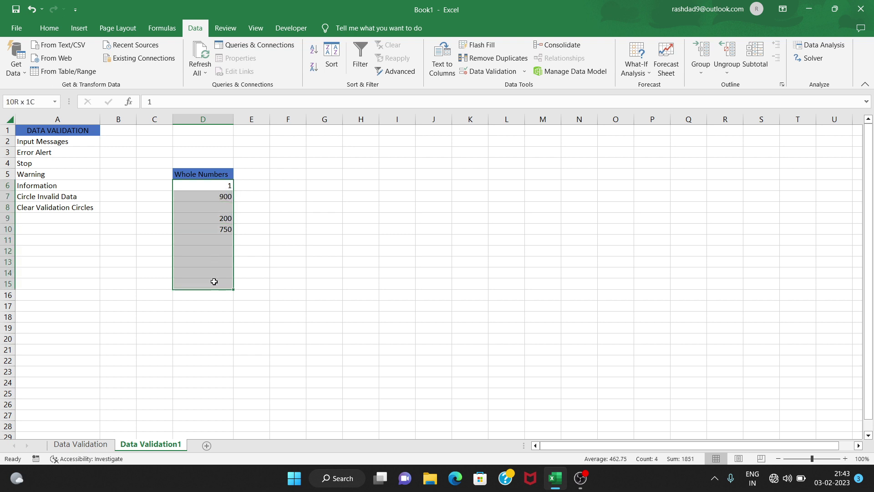
pyautogui.click(522, 72)
pyautogui.click(519, 86)
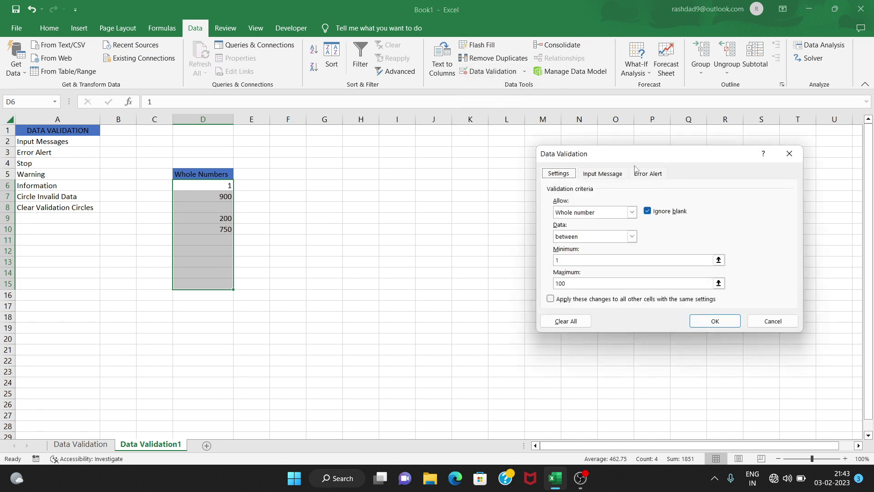
pyautogui.click(640, 174)
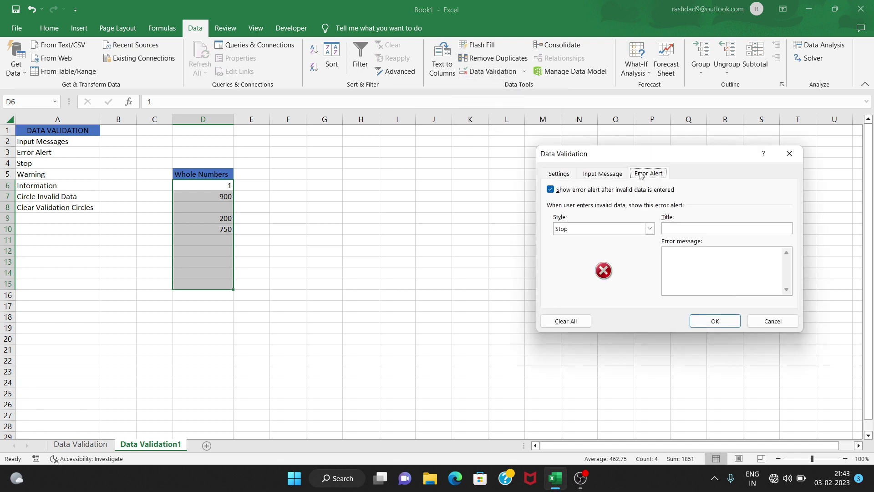
pyautogui.click(650, 229)
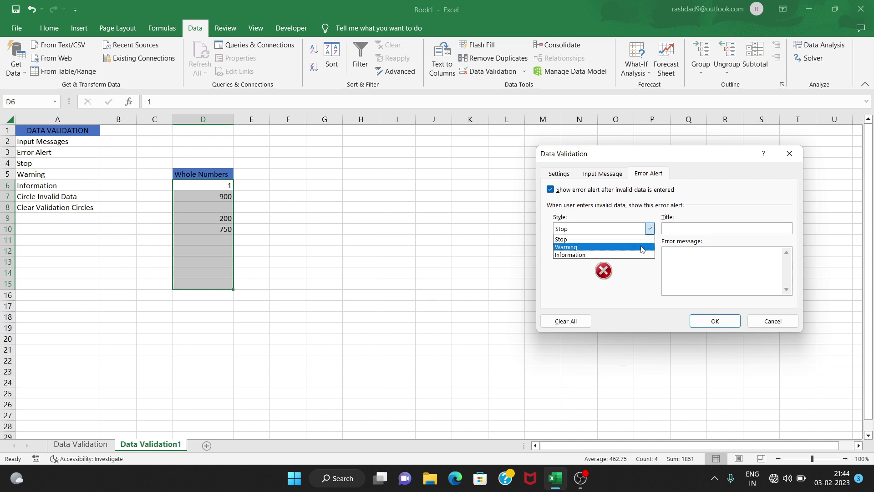
pyautogui.click(641, 247)
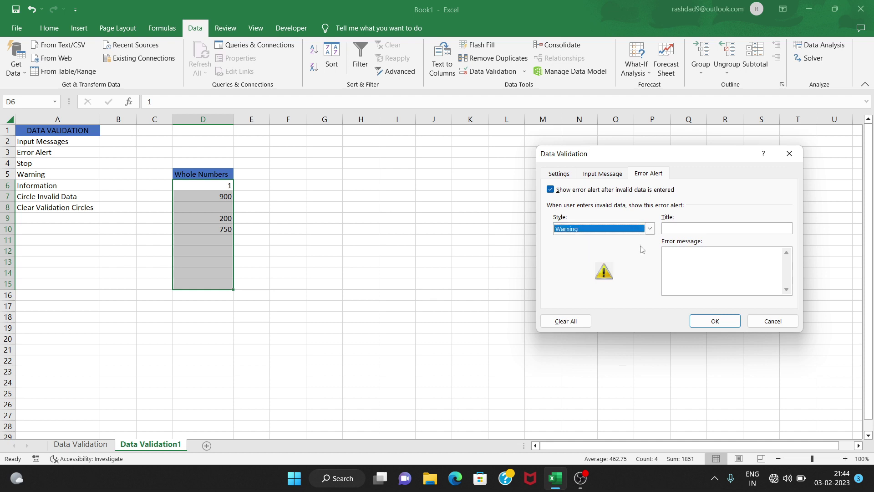
# Give the warning alert the title "Warn" and the message "enter values 1 to 100", and apply the rule.
pyautogui.click(678, 258)
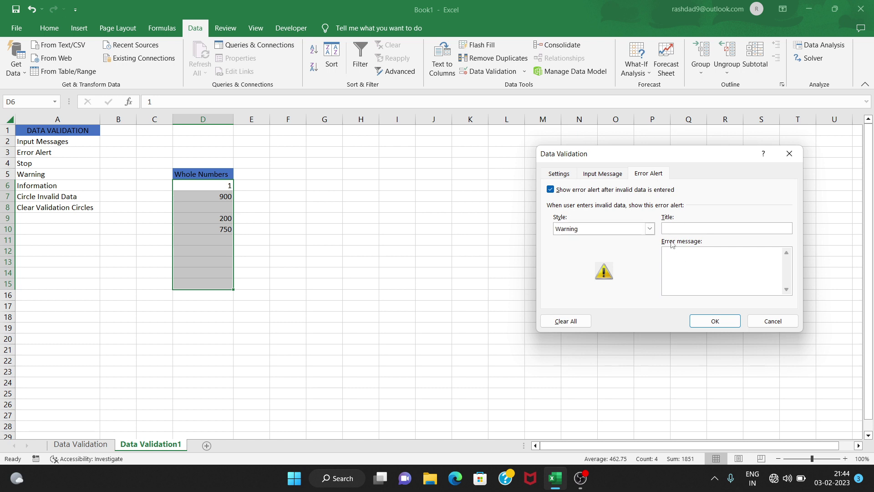
pyautogui.click(679, 226)
pyautogui.write('Warn')
pyautogui.click(676, 258)
pyautogui.click(570, 176)
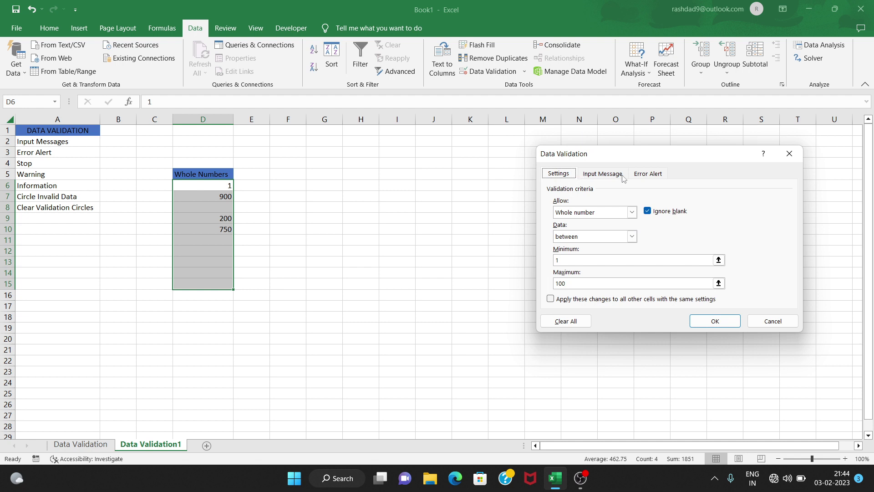
pyautogui.click(640, 173)
pyautogui.click(695, 263)
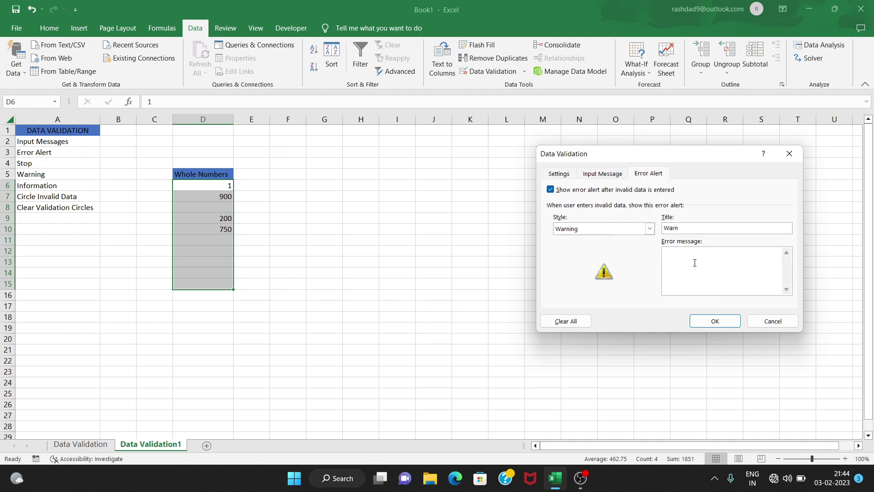
pyautogui.write('enter values 1 to 100')
pyautogui.click(709, 326)
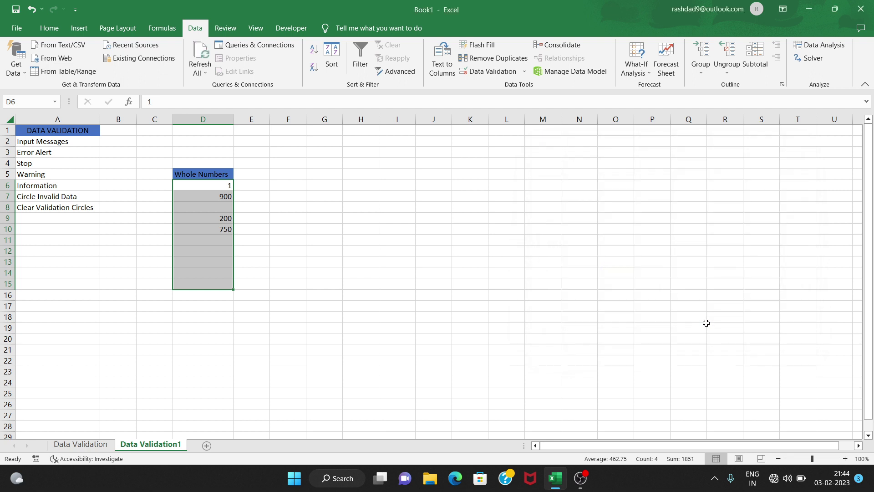
# Enter 101 in D12 to test the warning alert, and decline to continue so the entry can be edited.
pyautogui.click(199, 252)
pyautogui.write('101')
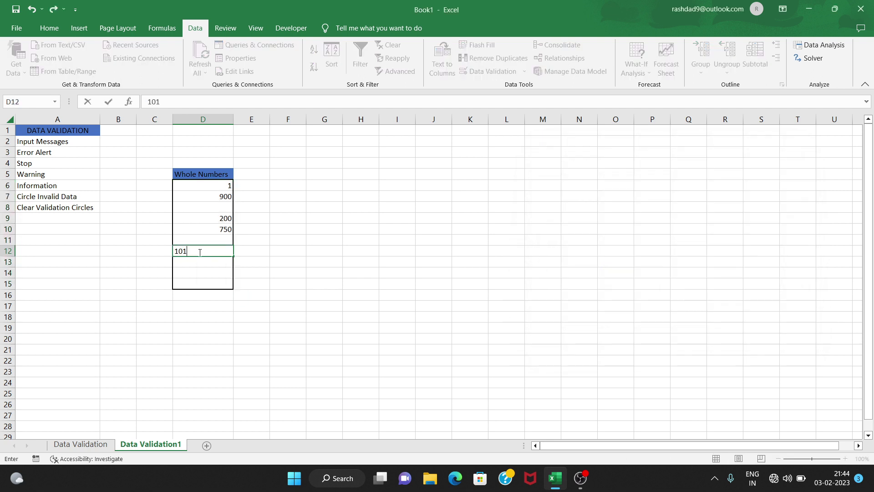
pyautogui.press('Return')
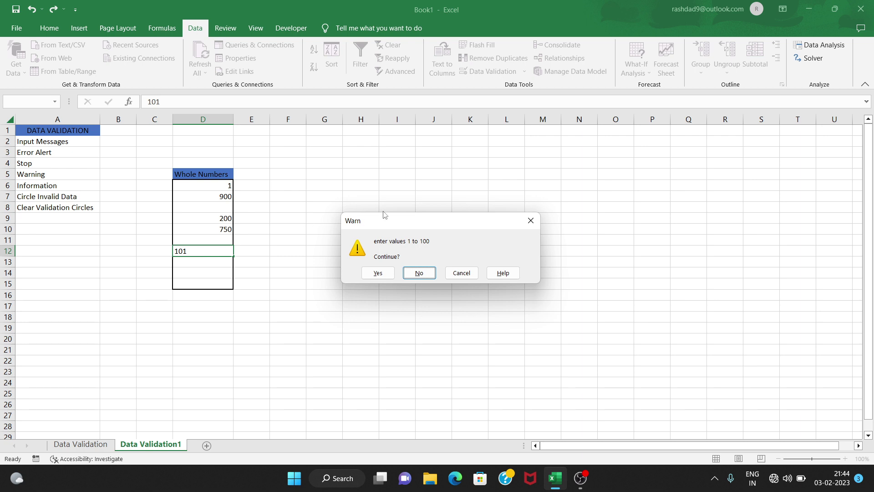
pyautogui.moveTo(395, 227); pyautogui.dragTo(372, 135)
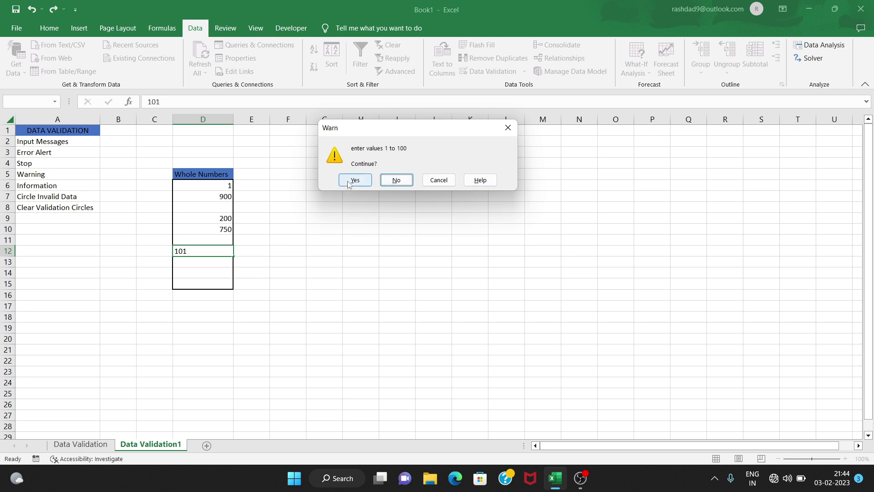
pyautogui.click(387, 180)
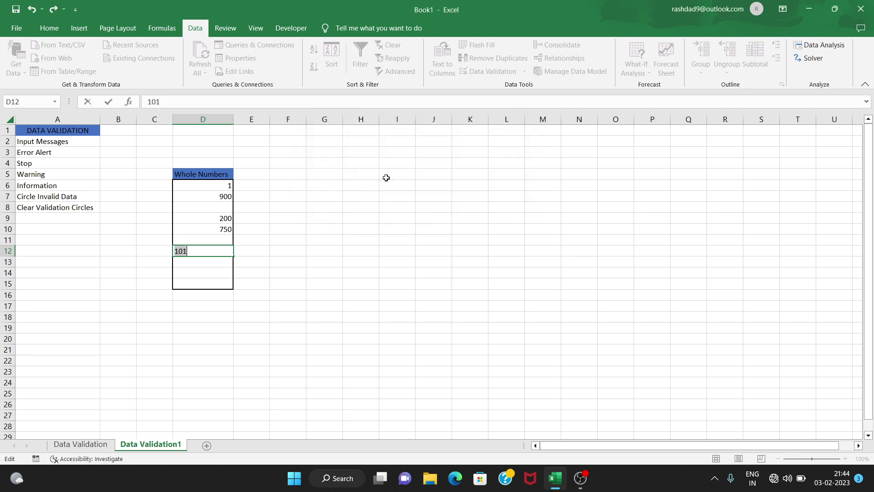
# Resubmit 101 in D12 and accept the out-of-range value at the warning.
pyautogui.click(224, 252)
pyautogui.press('Return')
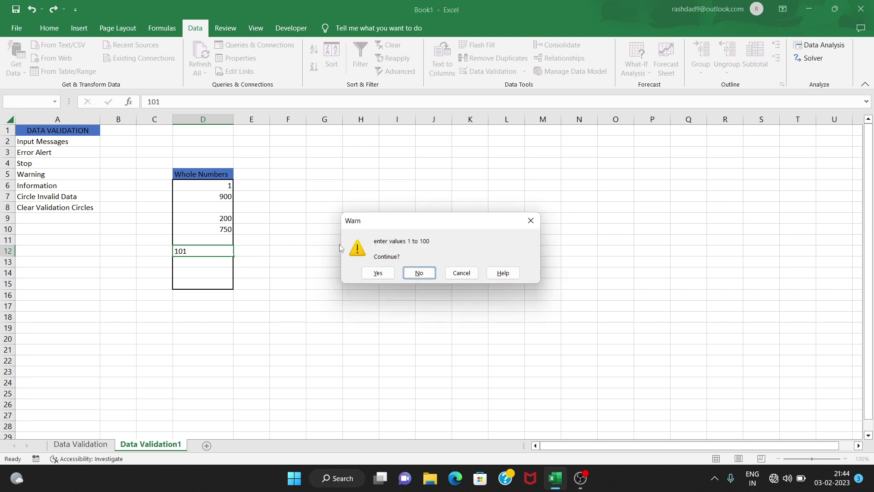
pyautogui.click(370, 275)
pyautogui.click(207, 251)
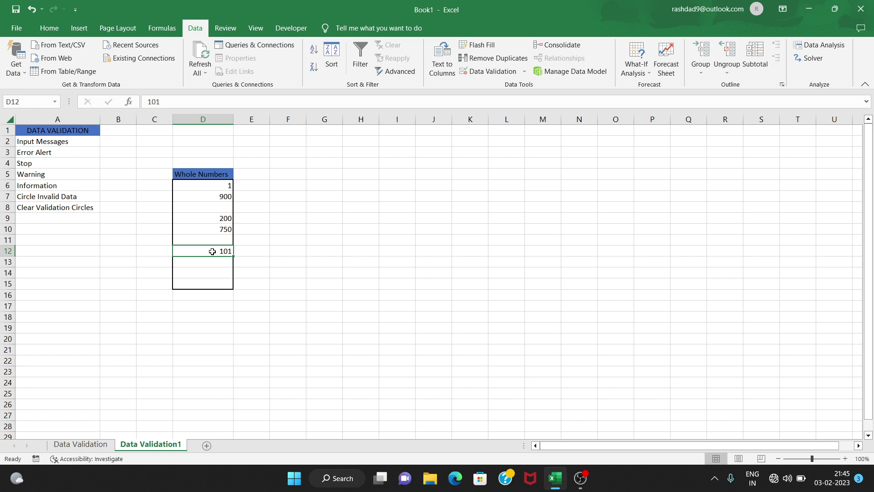
# Enter 199 in D14 and choose to continue past the warning.
pyautogui.click(180, 272)
pyautogui.write('199')
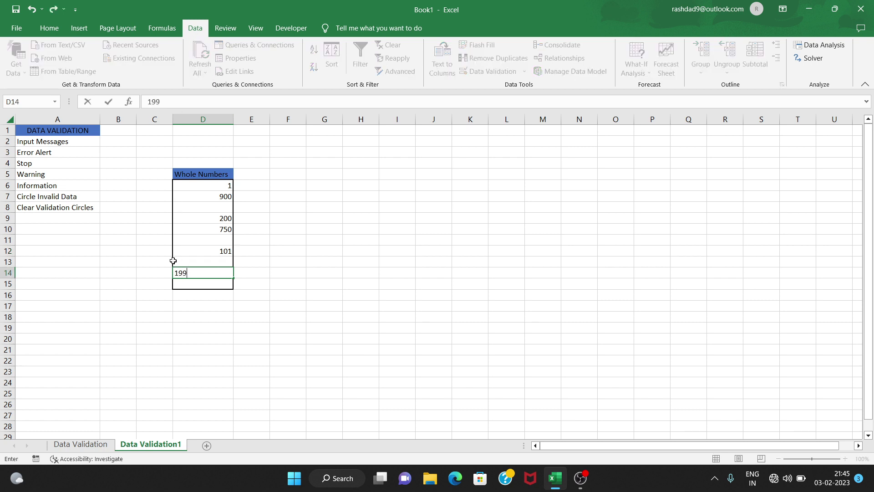
pyautogui.press('Return')
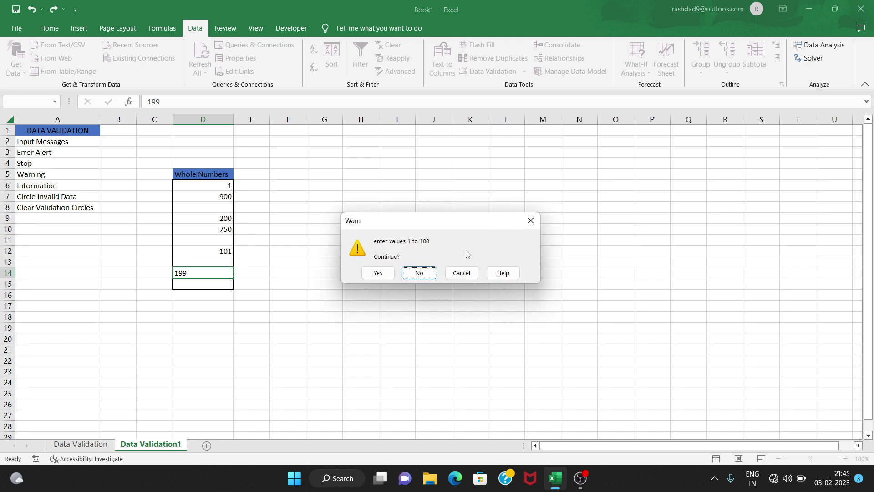
pyautogui.click(382, 275)
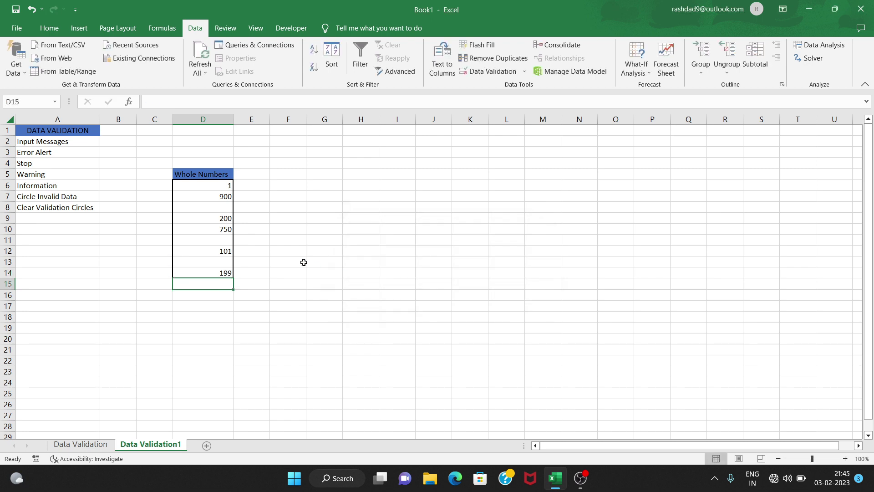
pyautogui.click(202, 241)
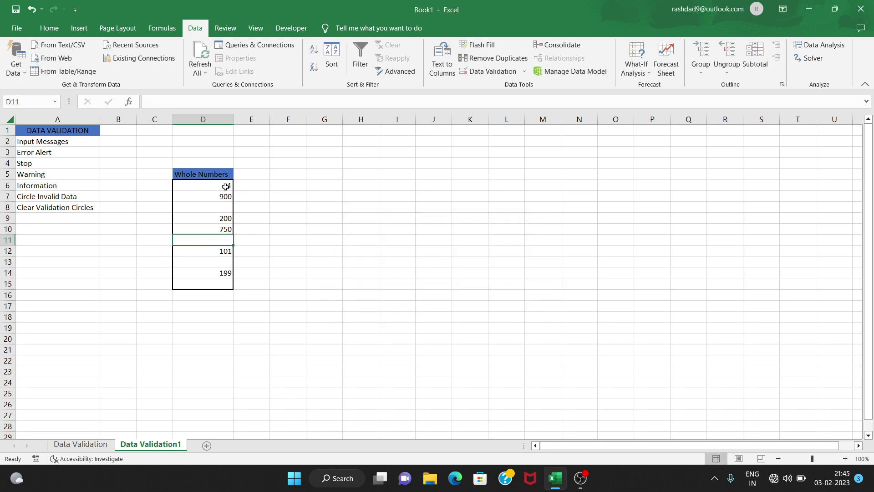
# Change the error alert style of the D6 to D15 validation rule to Information.
pyautogui.moveTo(225, 186); pyautogui.dragTo(227, 282)
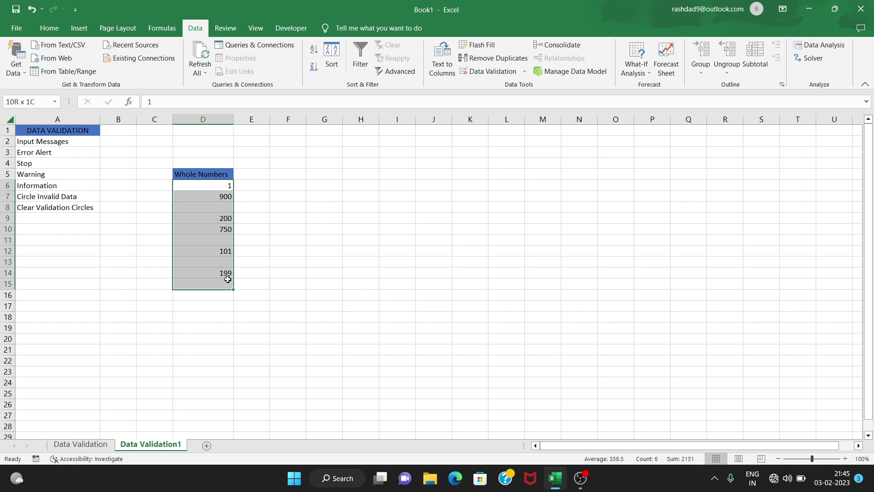
pyautogui.click(524, 72)
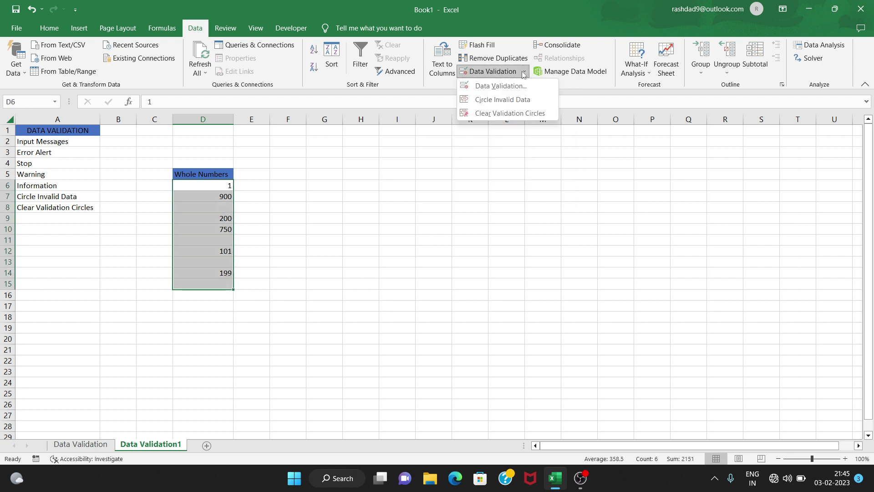
pyautogui.click(500, 86)
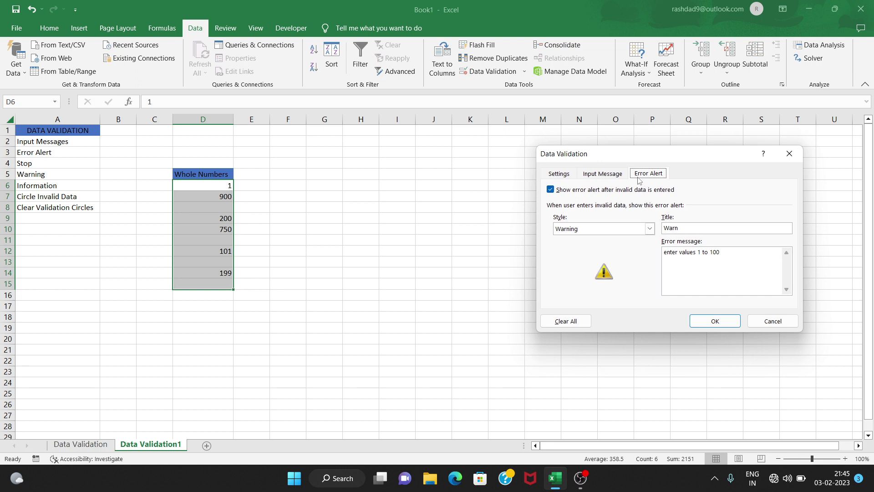
pyautogui.click(650, 229)
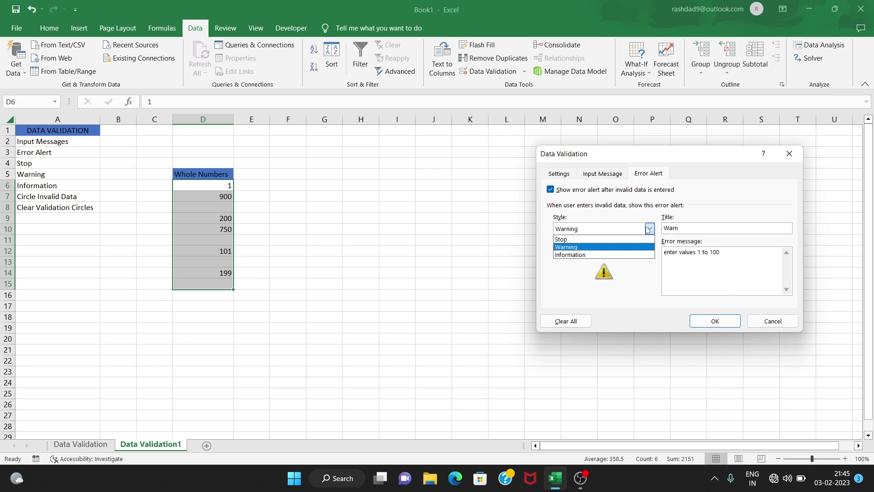
pyautogui.click(631, 254)
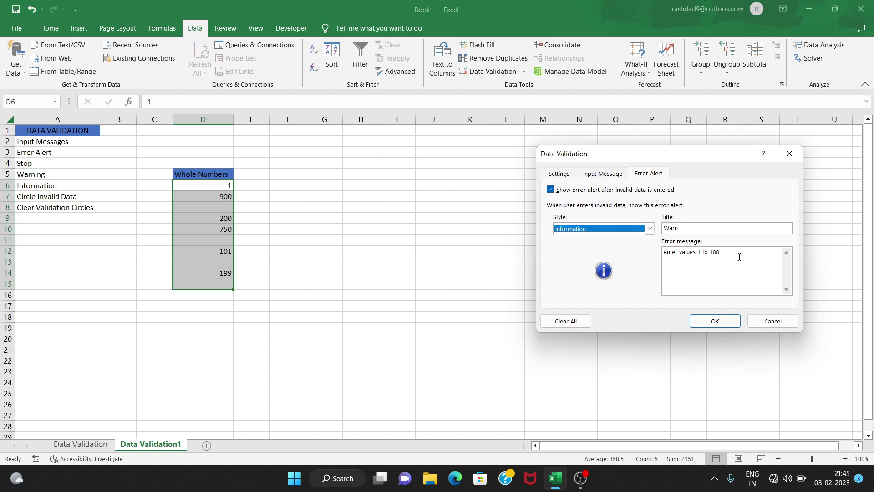
# Replace the alert title with "info" and apply the validation settings.
pyautogui.click(698, 227)
pyautogui.press('BackSpace')
pyautogui.press('BackSpace')
pyautogui.press('BackSpace')
pyautogui.press('BackSpace')
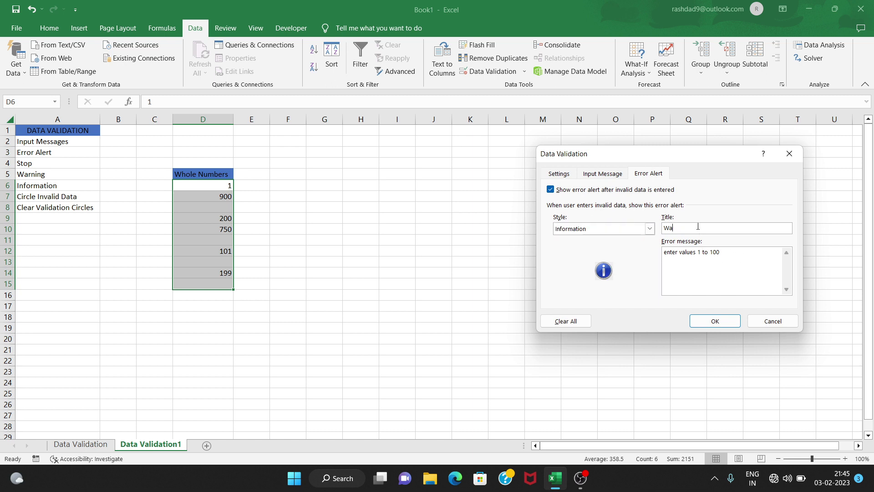
pyautogui.write('o')
pyautogui.press('BackSpace')
pyautogui.write('ing')
pyautogui.press('BackSpace')
pyautogui.write('fo')
pyautogui.click(717, 322)
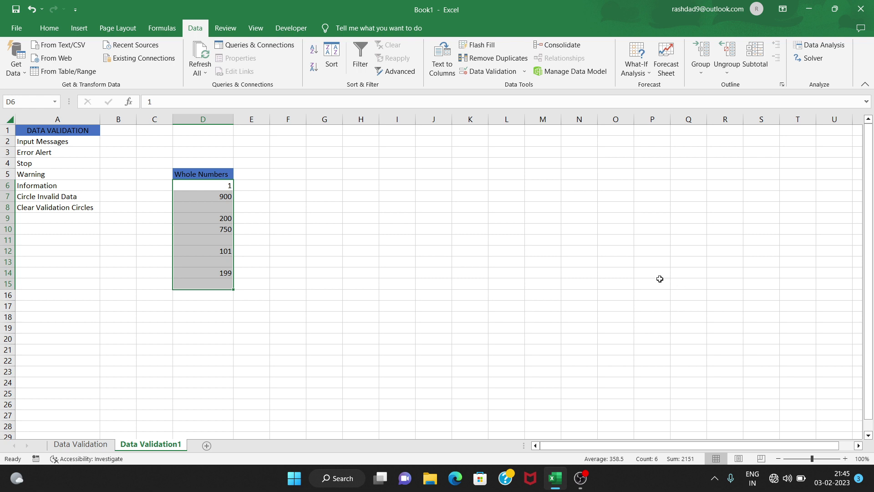
# Enter 122 in D8 to test the information alert, and accept the value.
pyautogui.click(203, 206)
pyautogui.write('122')
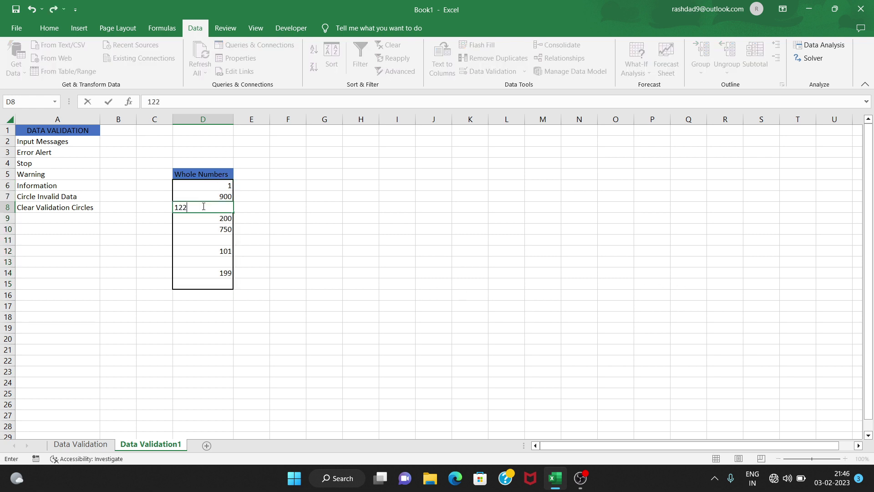
pyautogui.press('Return')
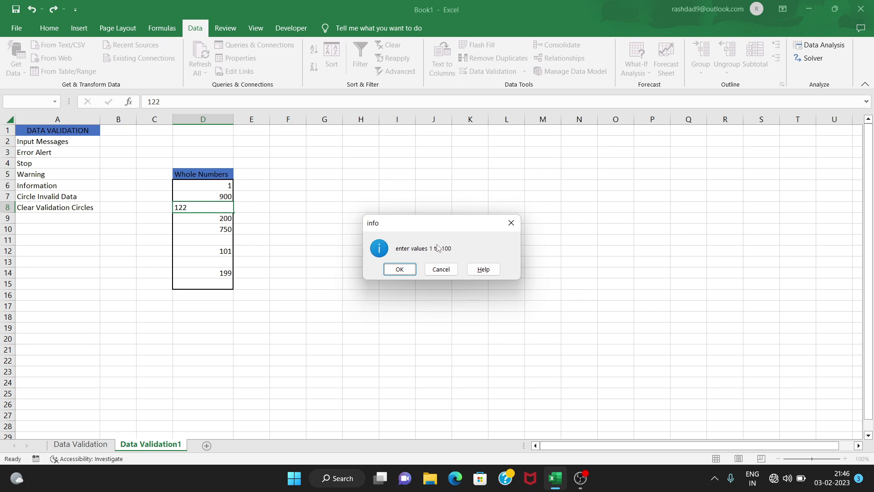
pyautogui.click(403, 270)
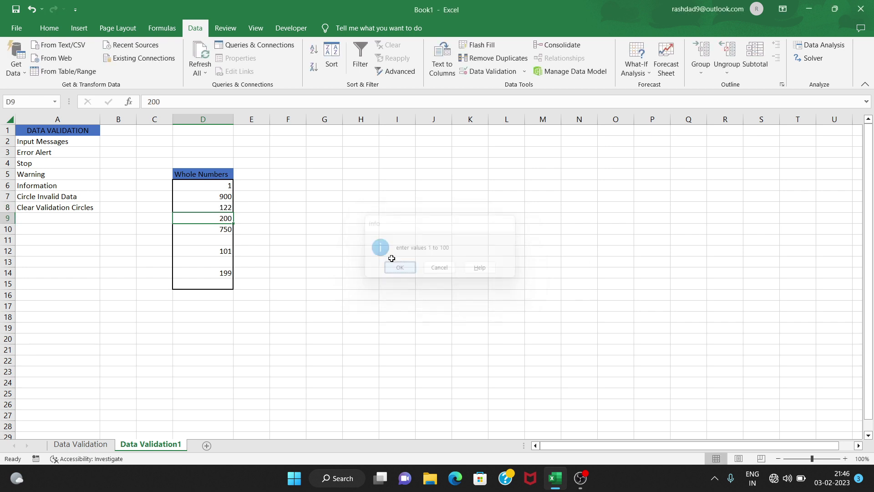
pyautogui.click(227, 206)
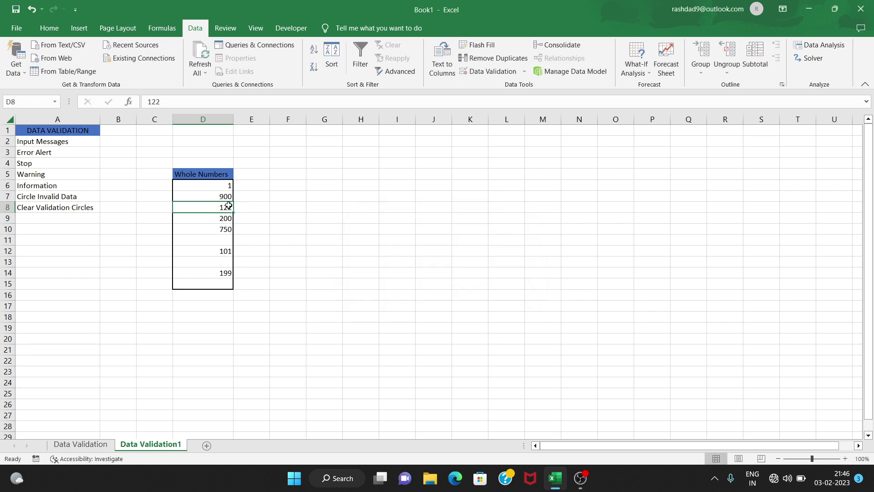
pyautogui.click(222, 248)
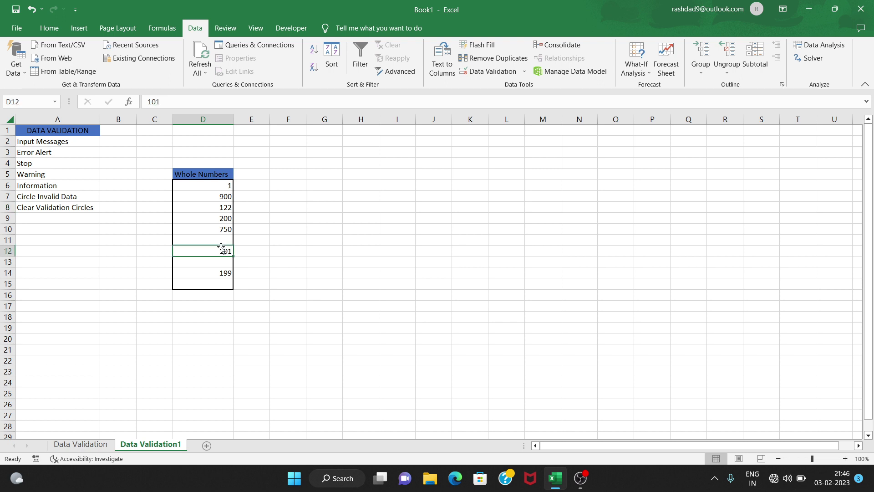
pyautogui.click(51, 168)
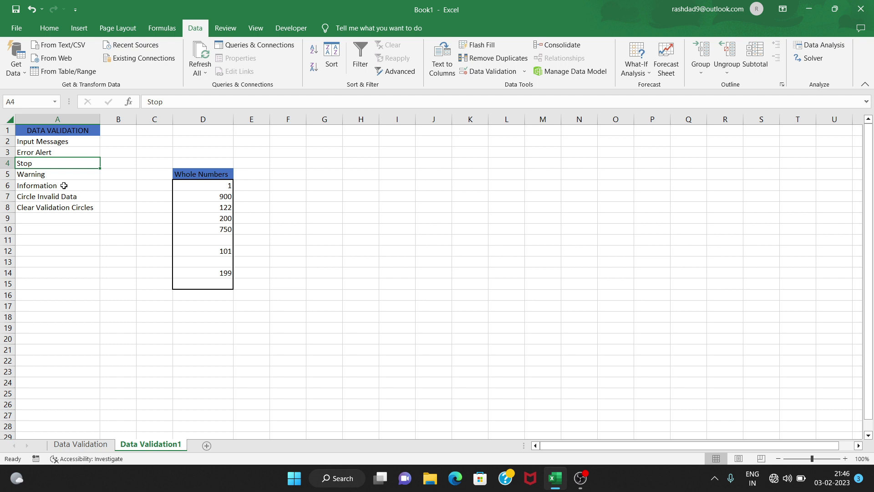
pyautogui.click(304, 220)
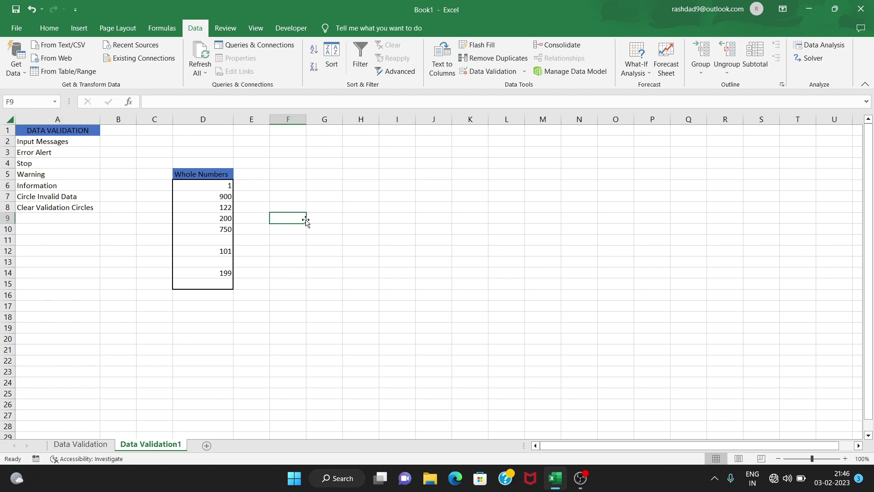